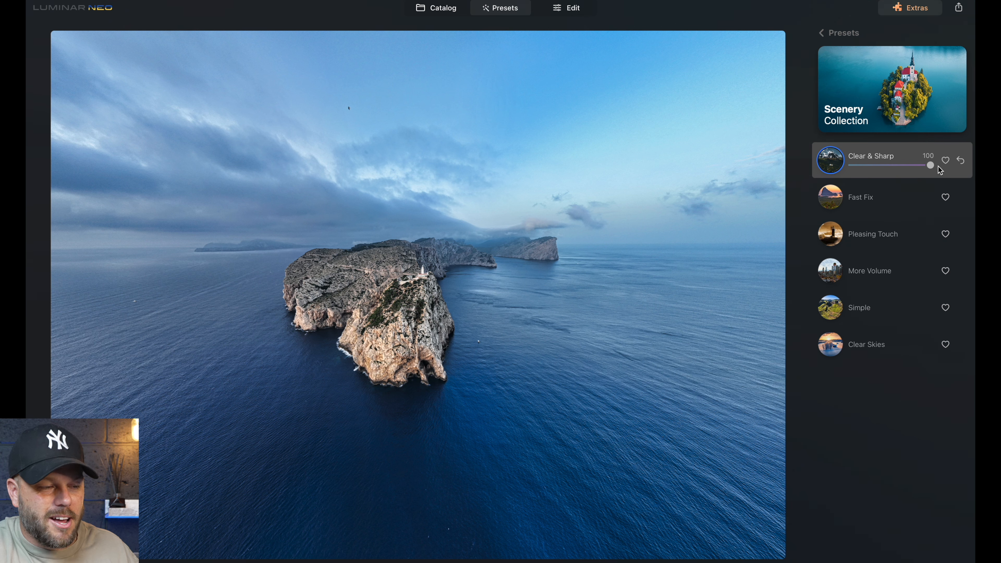
- Compare the seascape with and without the Clear & Sharp preset, and set the Enhance Accent to 11
key("backslash")
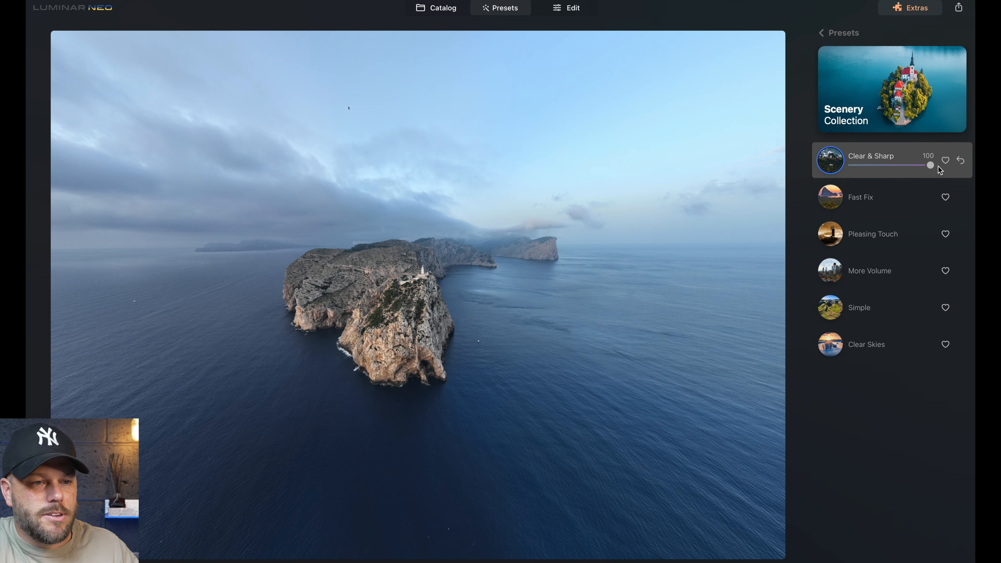
key("backslash")
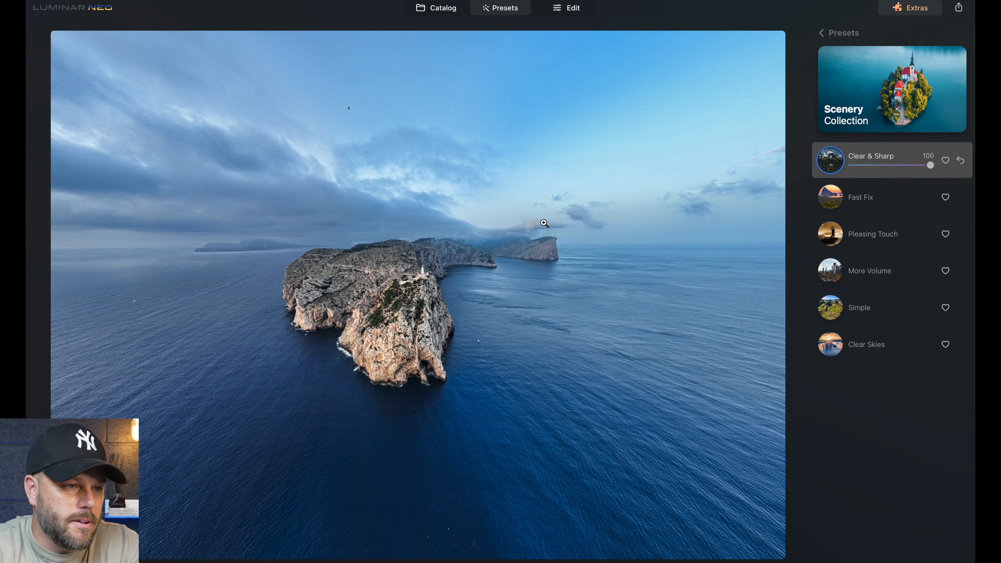
left_click(562, 9)
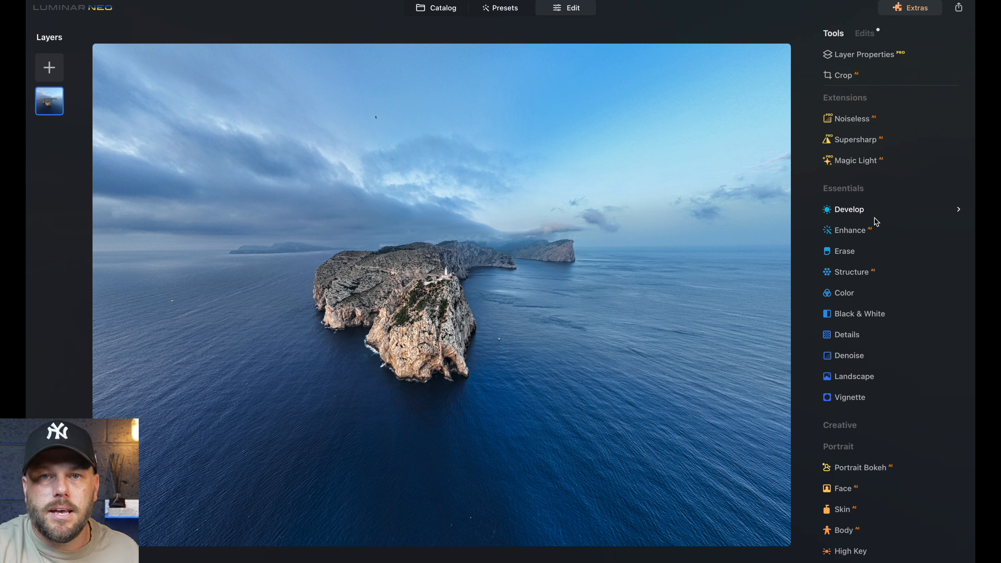
left_click(890, 233)
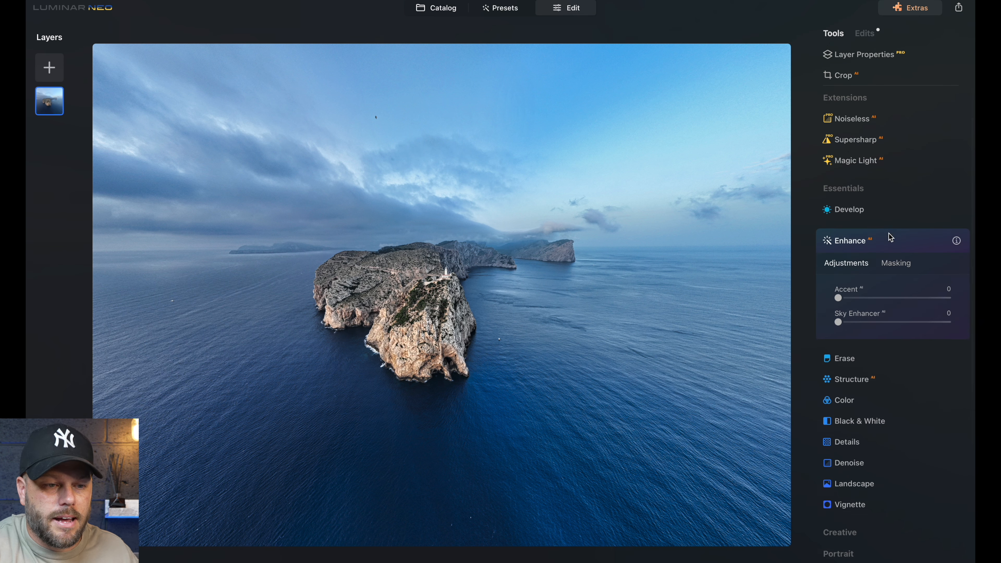
left_click_drag(842, 298, 852, 300)
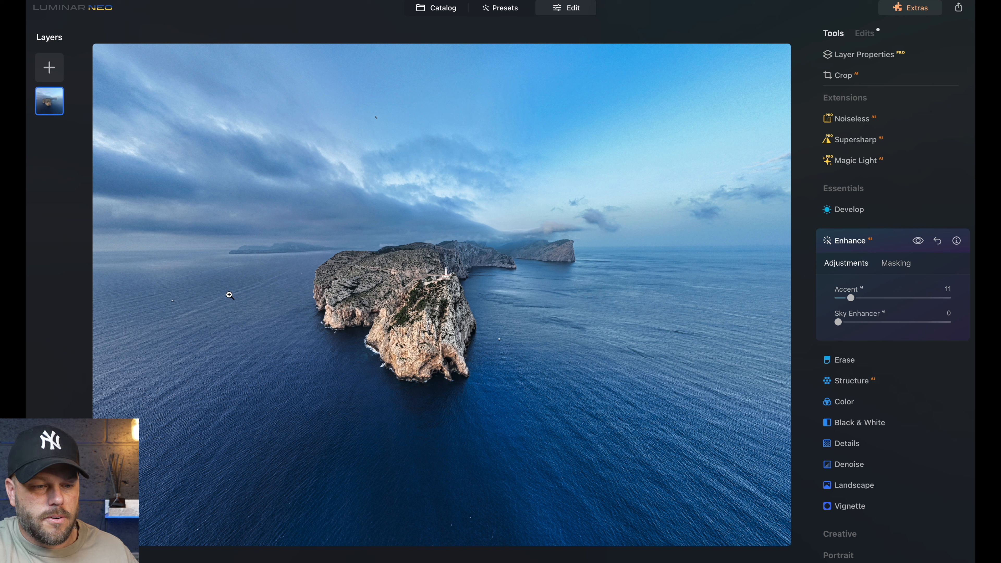
- Erase the dark speck in the sky and the small specks scattered across the sea with brush size 20
left_click(848, 360)
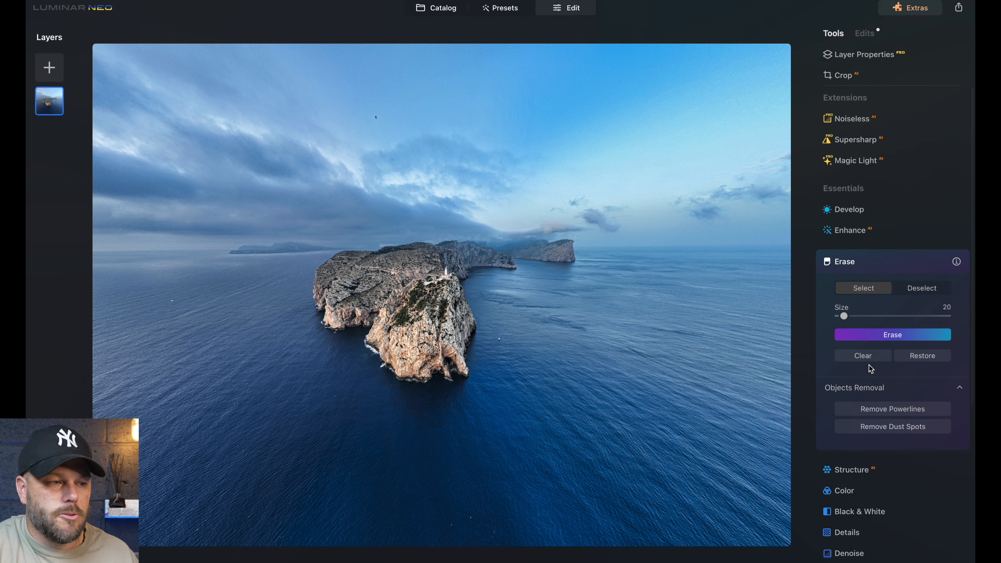
left_click(376, 118)
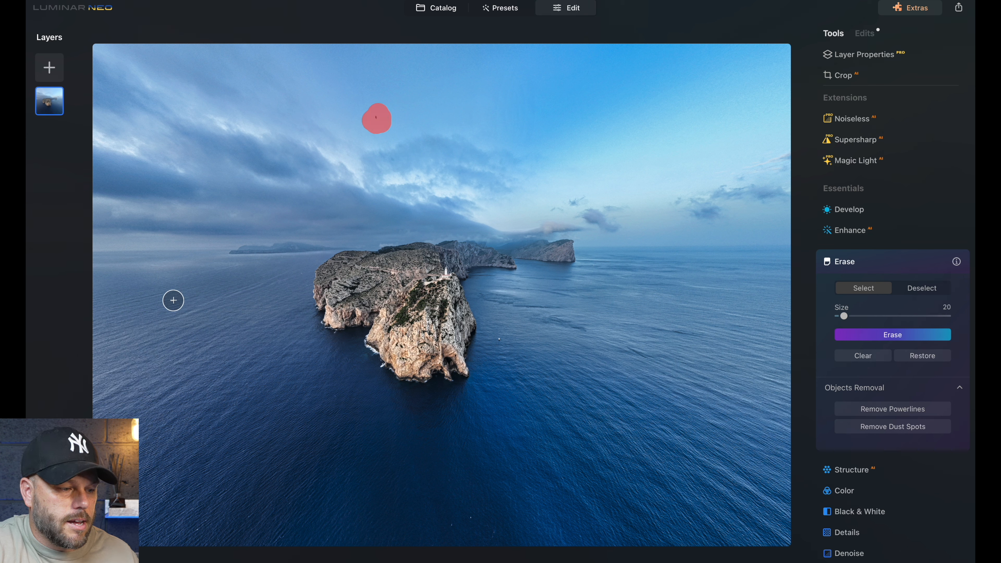
left_click(172, 302)
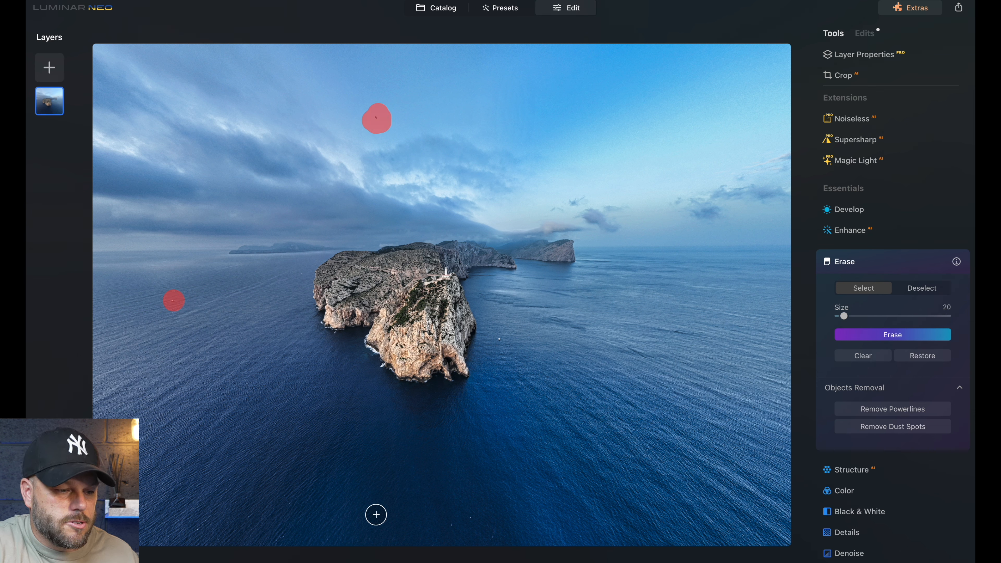
left_click(469, 519)
left_click(451, 527)
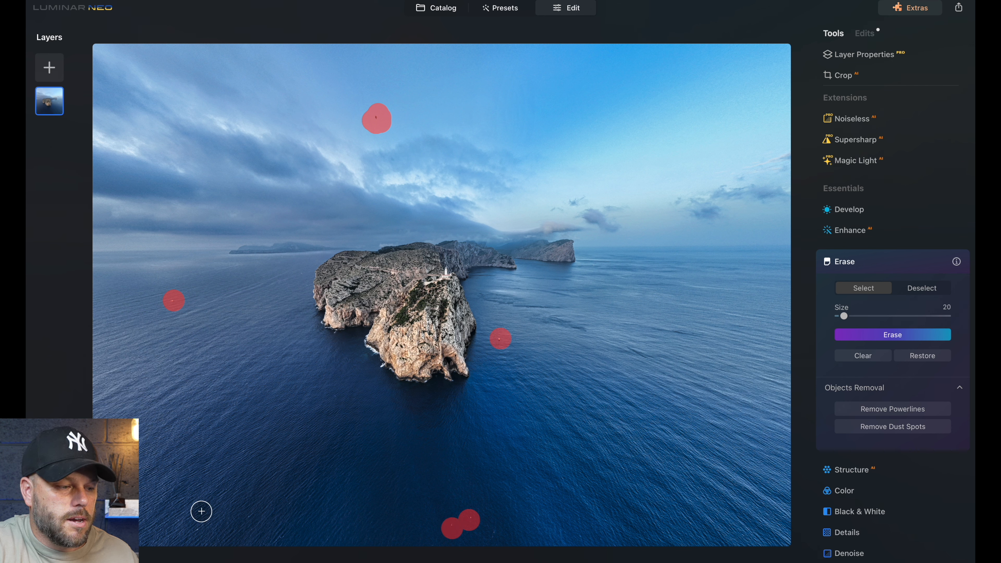
left_click(198, 526)
left_click(210, 519)
left_click(243, 446)
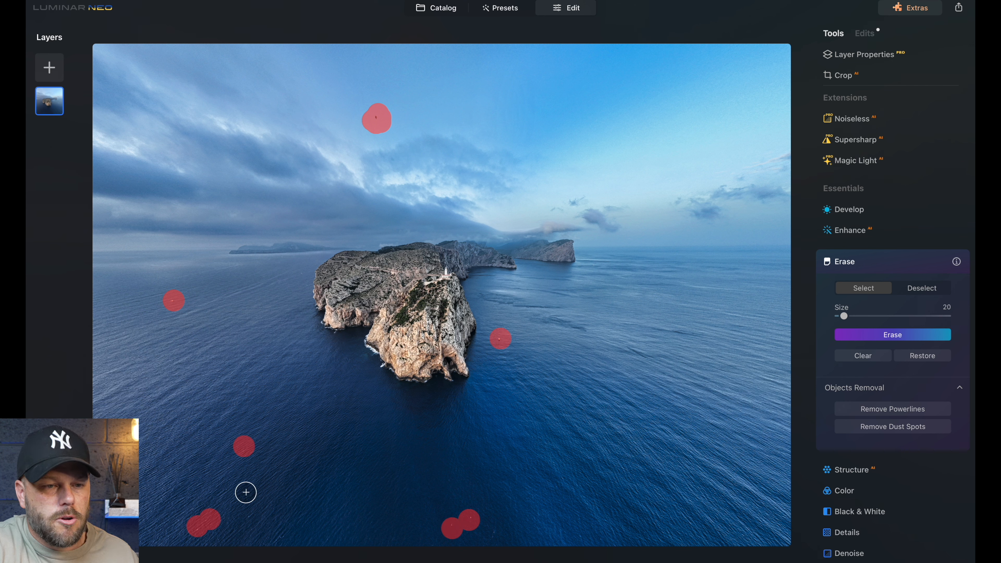
left_click(250, 515)
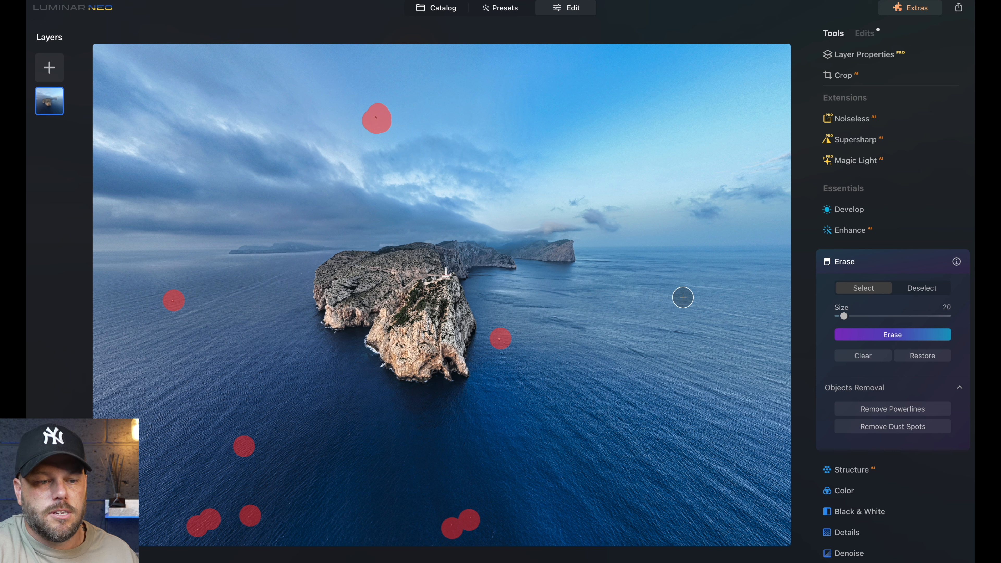
left_click(890, 335)
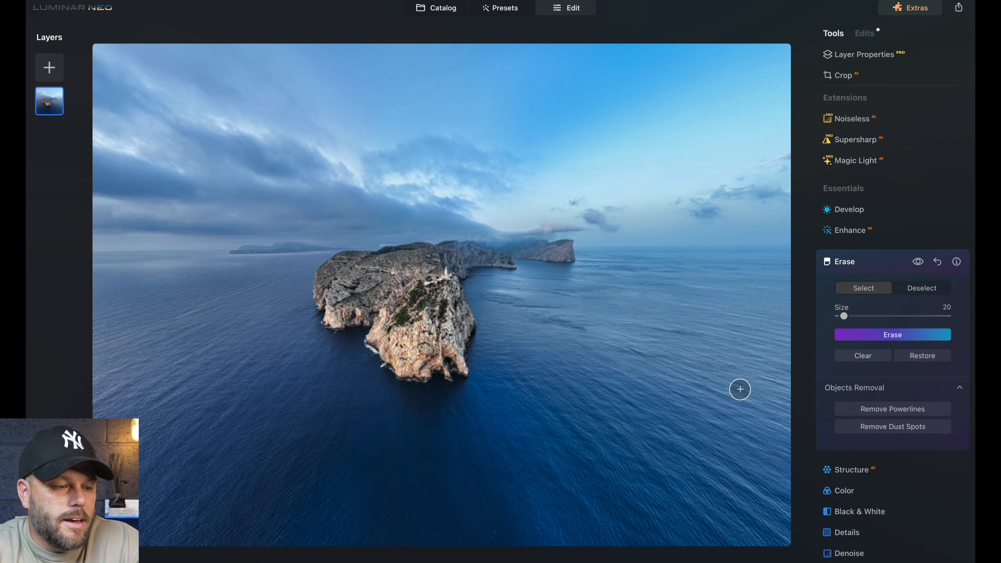
- Crop the seascape to the Transposed portrait ratio around the rocky headland, and compare the result with the original
left_click(876, 78)
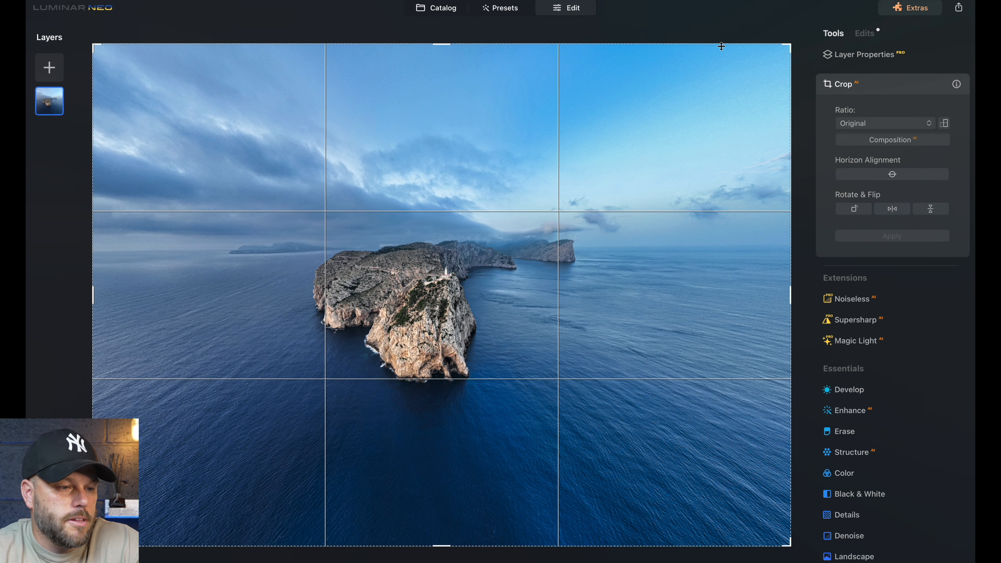
mouse_move(790, 45)
left_mouse_down()
mouse_move(588, 190)
mouse_move(790, 45)
left_mouse_up()
left_click(944, 124)
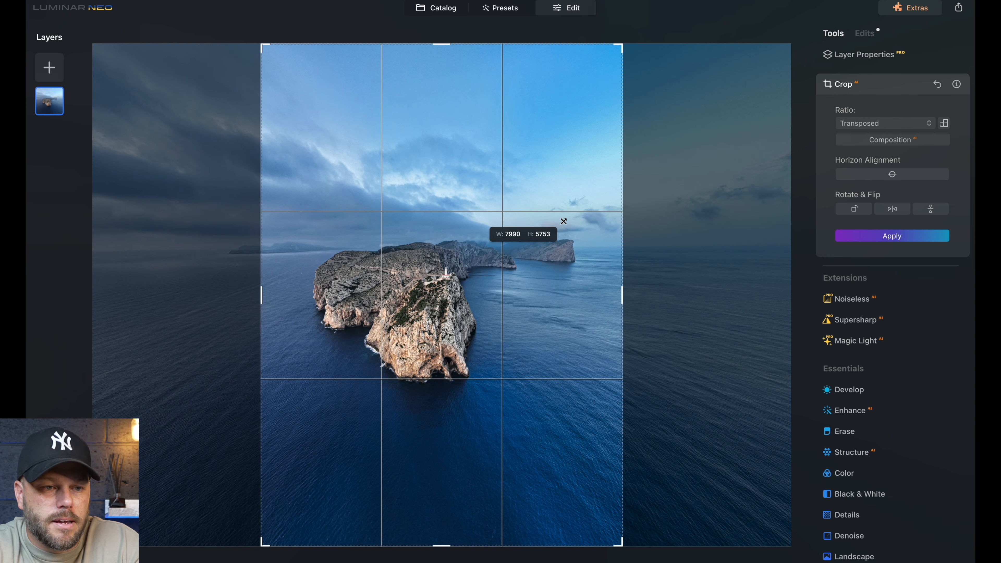
left_click_drag(522, 228, 548, 232)
key("Return")
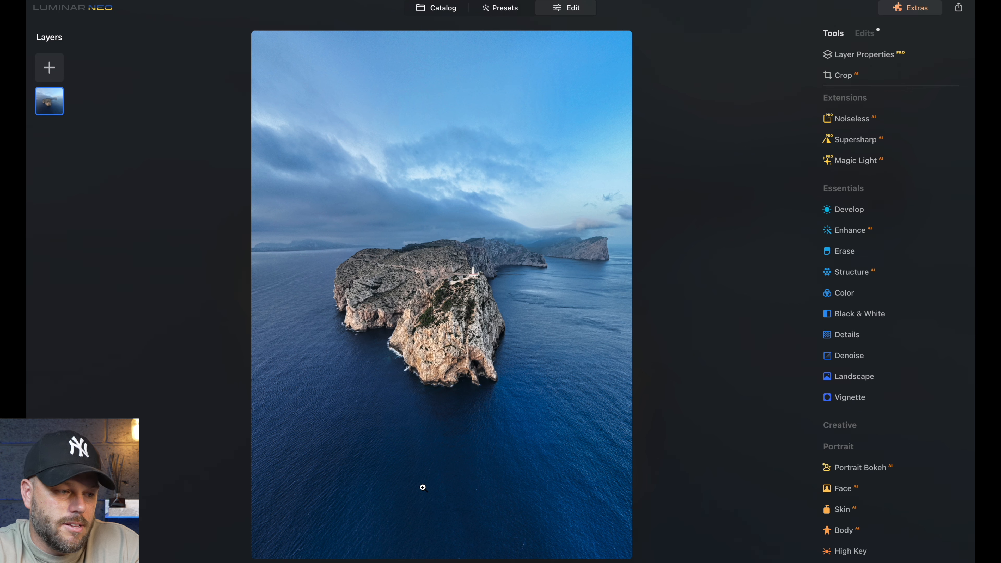
key("backslash")
left_click_drag(270, 301, 129, 317)
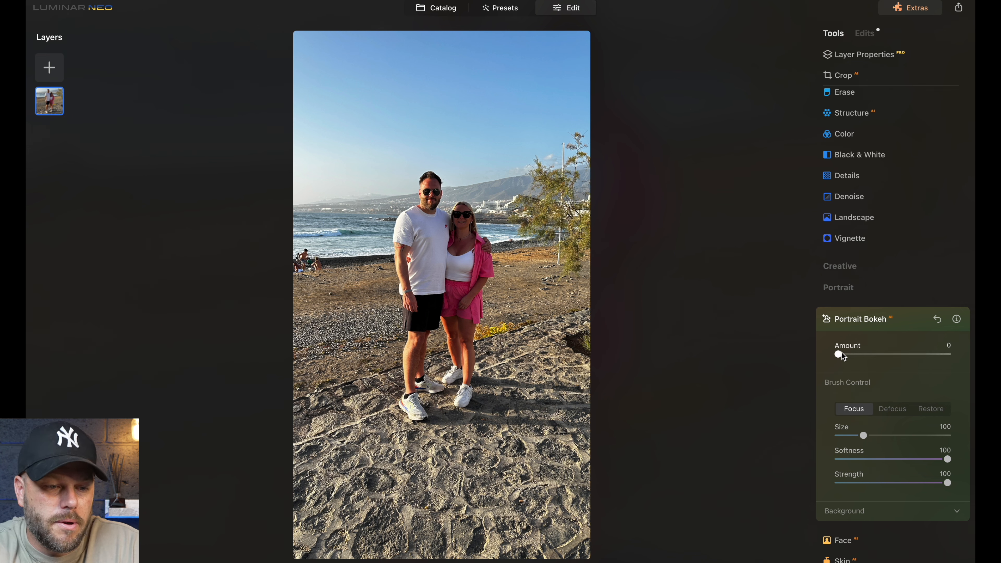
- Blur the background of the beach couple photo with a Portrait Bokeh amount of 59
left_click_drag(842, 357, 905, 356)
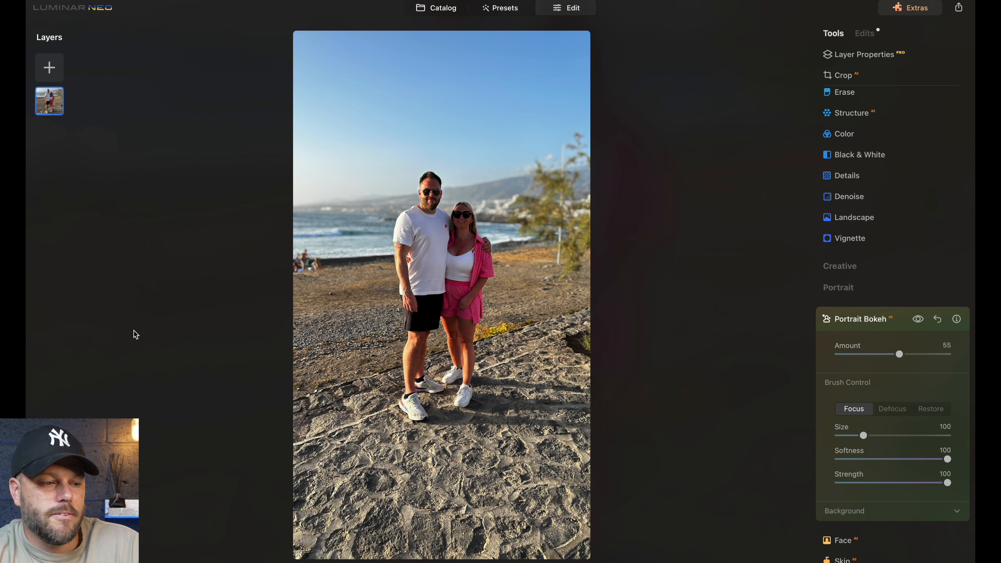
left_click_drag(900, 354, 903, 354)
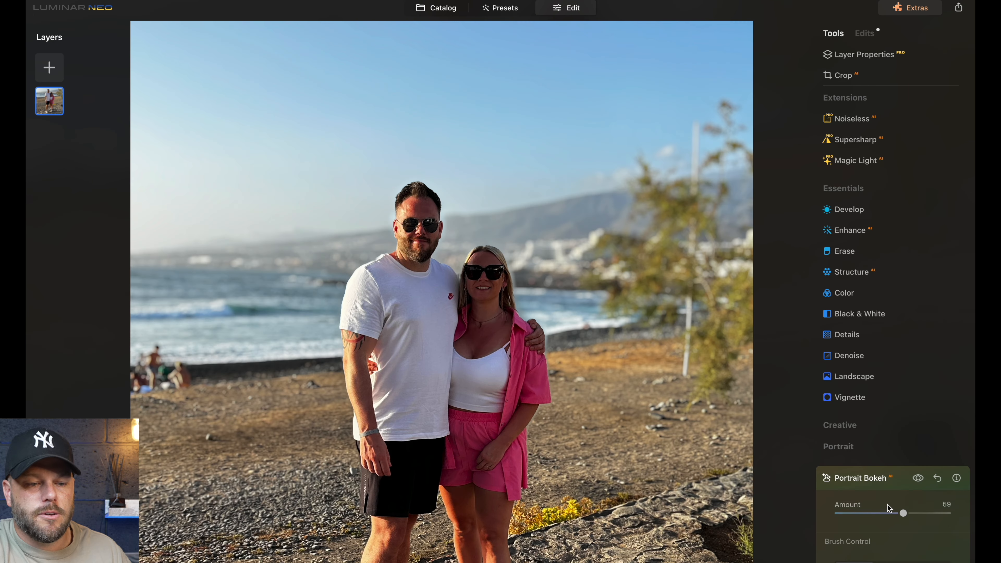
- Compare the beach couple photo with and without the Portrait Bokeh effect several times
left_click(919, 480)
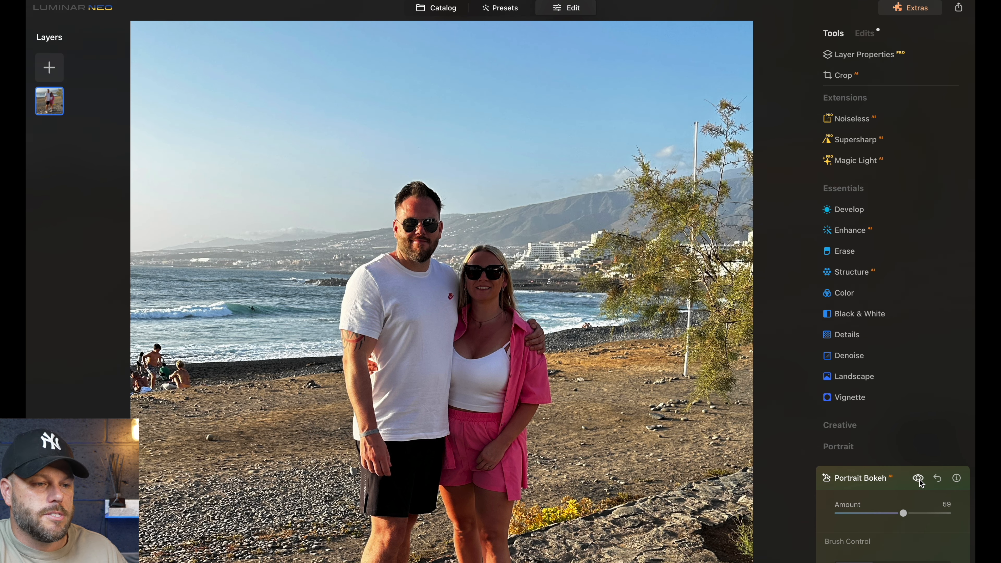
left_click(919, 480)
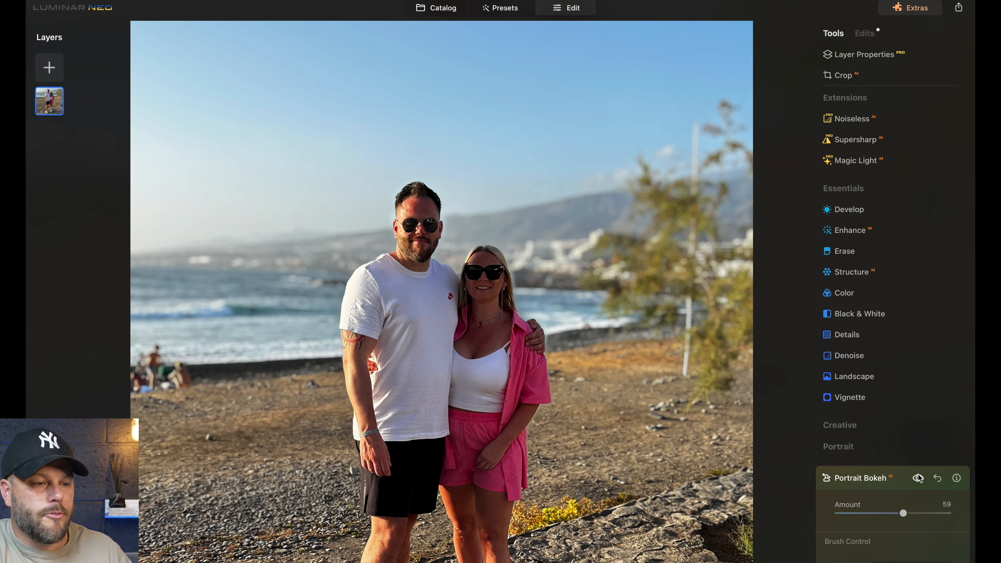
left_click(919, 478)
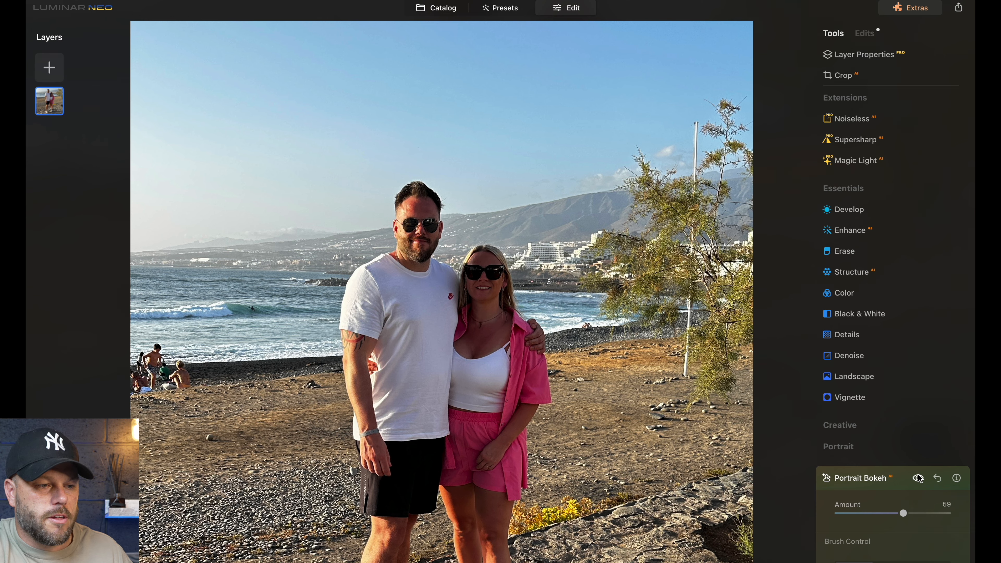
left_click(919, 479)
left_click(920, 479)
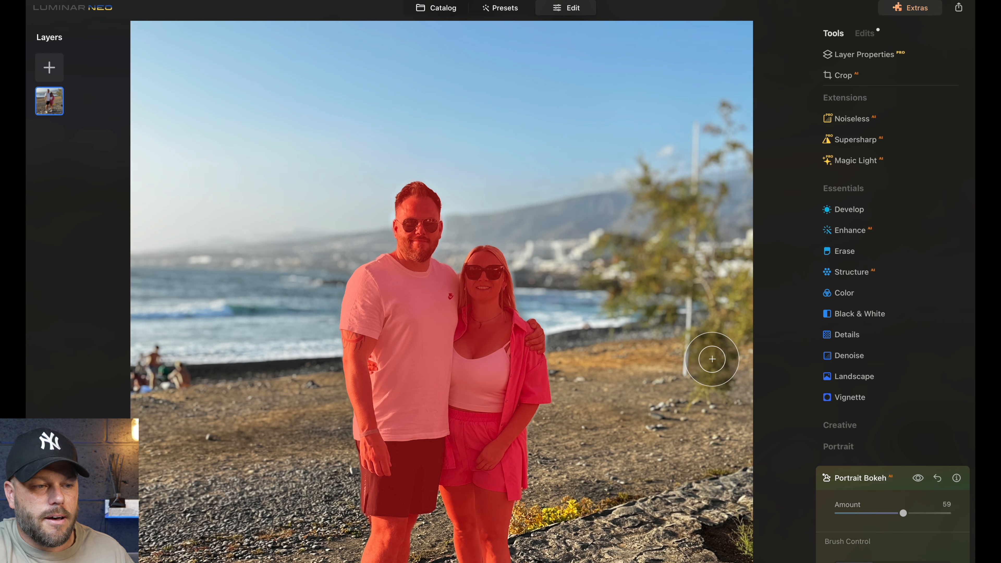
left_click(919, 478)
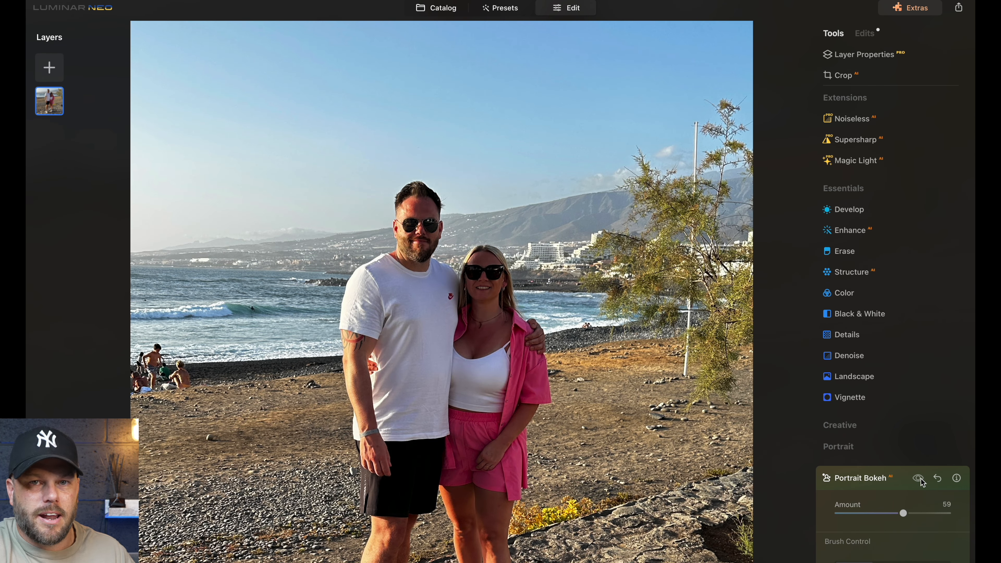
left_click(919, 478)
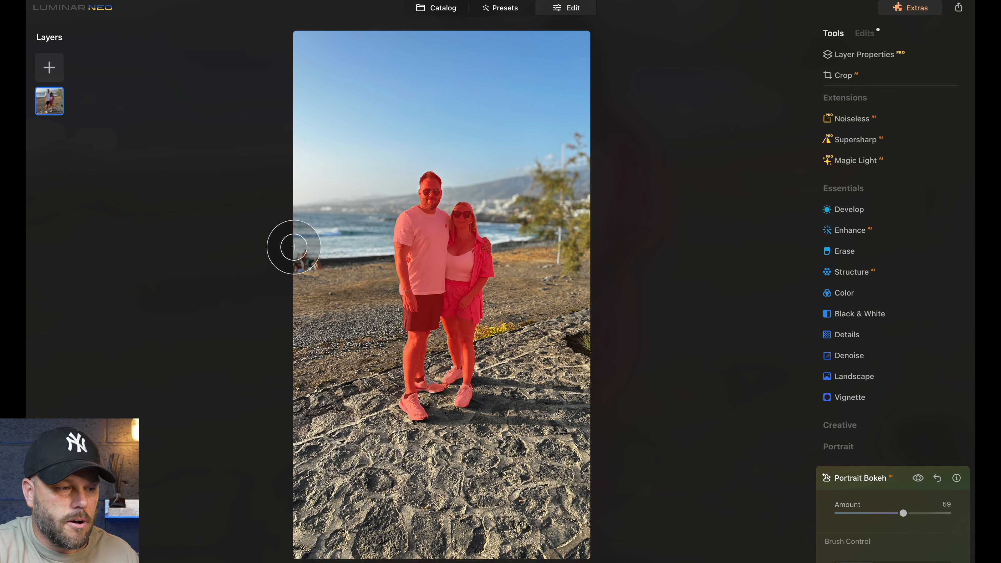
- Erase the group of people sitting on the beach in the background behind the couple
left_click(875, 259)
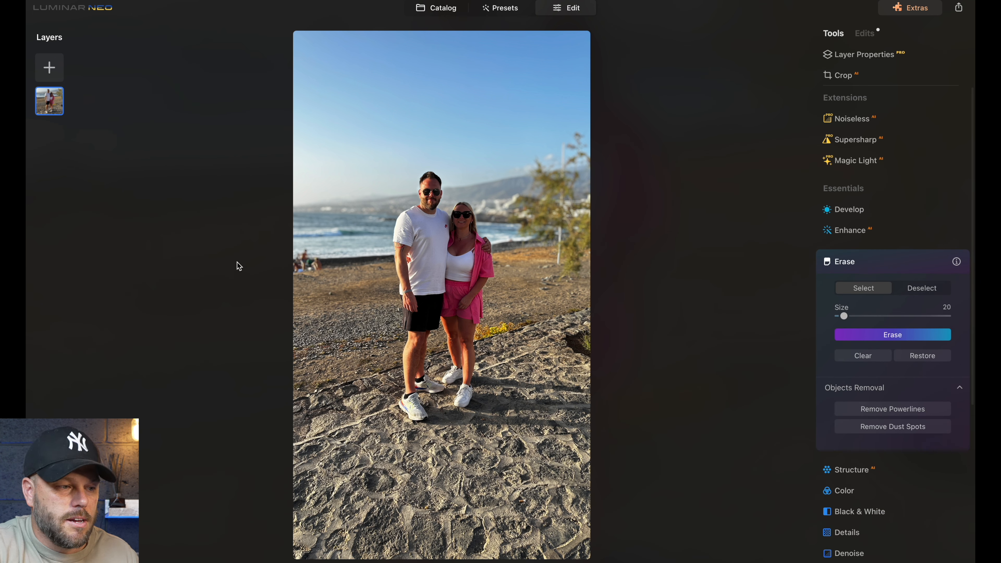
left_click_drag(308, 262, 305, 262)
left_click(883, 335)
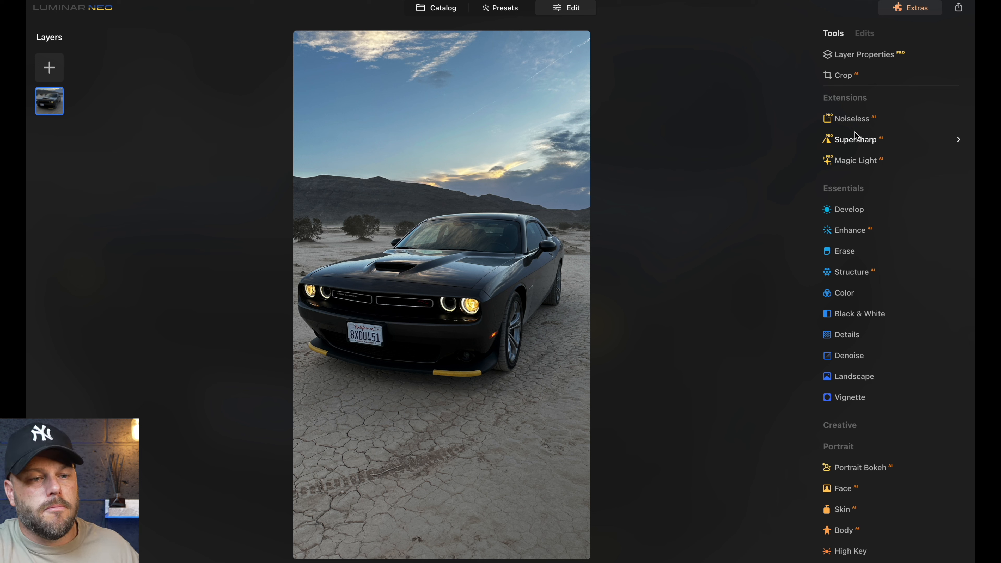
- Sharpen the car photo with Supersharp in Universal mode, trying the Low level and settling on High
left_click(879, 146)
left_click(852, 221)
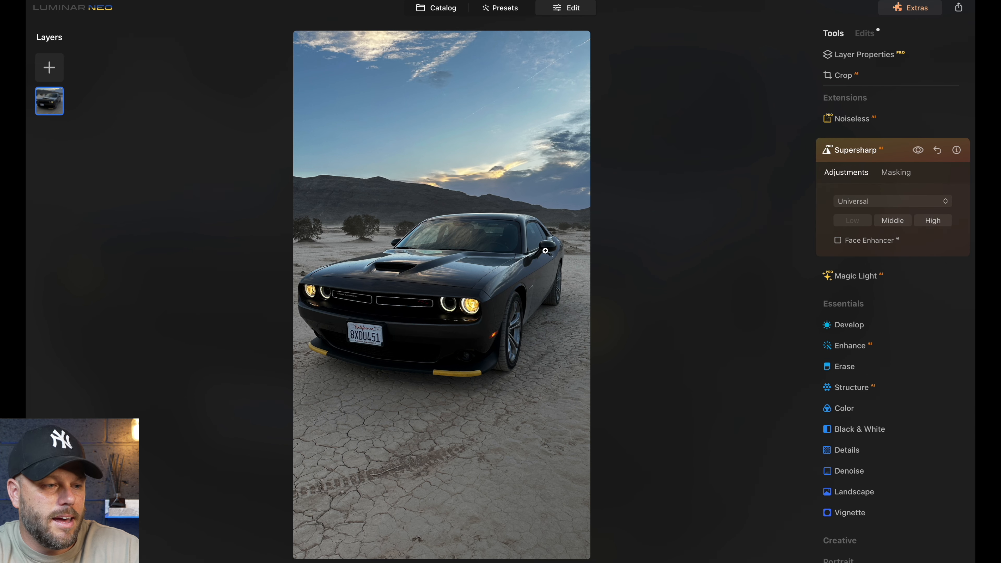
left_click(923, 223)
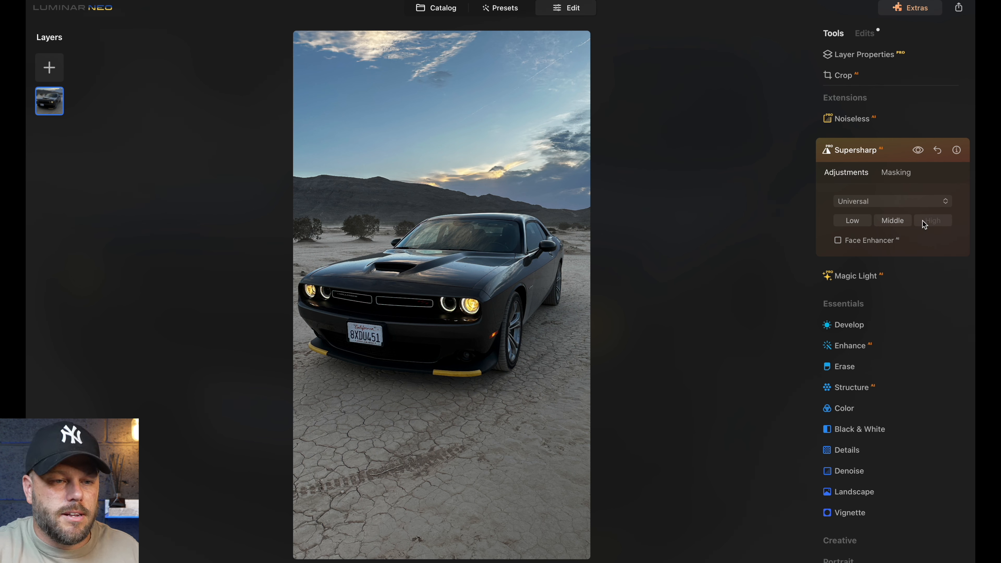
- Try an Enhance Accent of 84 on the whole car photo, and reduce it to 3
left_click_drag(839, 227, 932, 235)
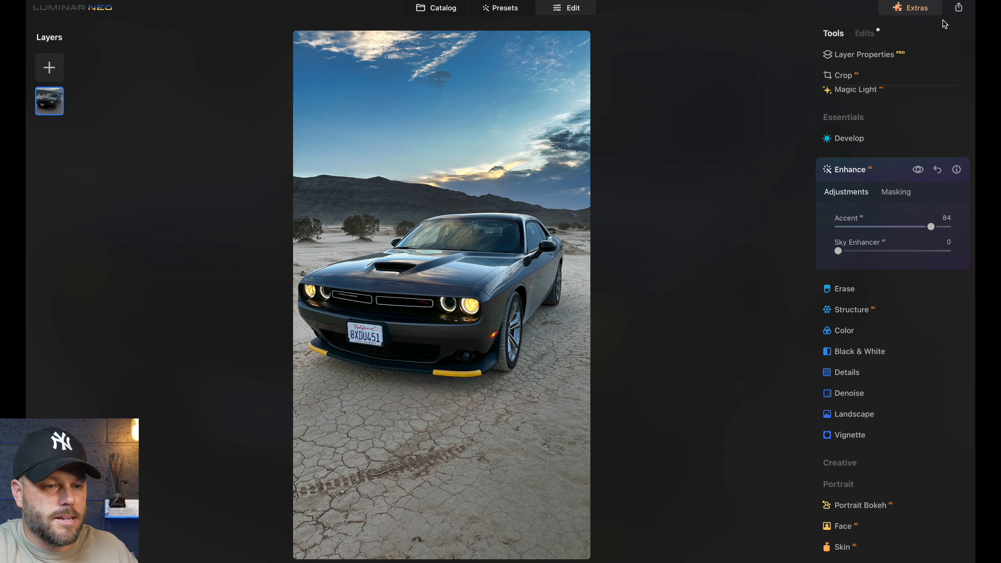
left_click(842, 229)
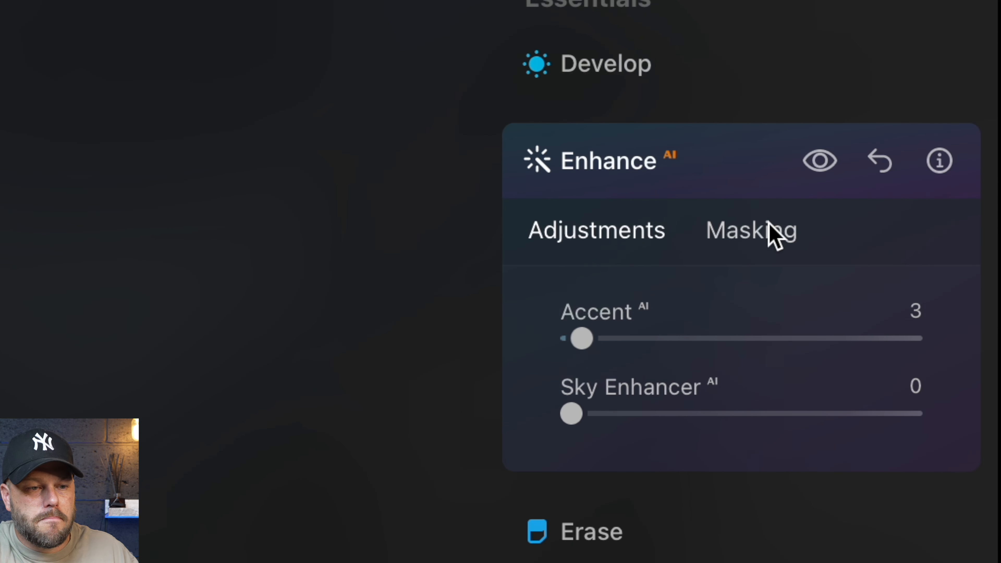
- Restrict the Enhance adjustment to the car with the AI Transport mask, and set its Accent to 80
left_click(768, 223)
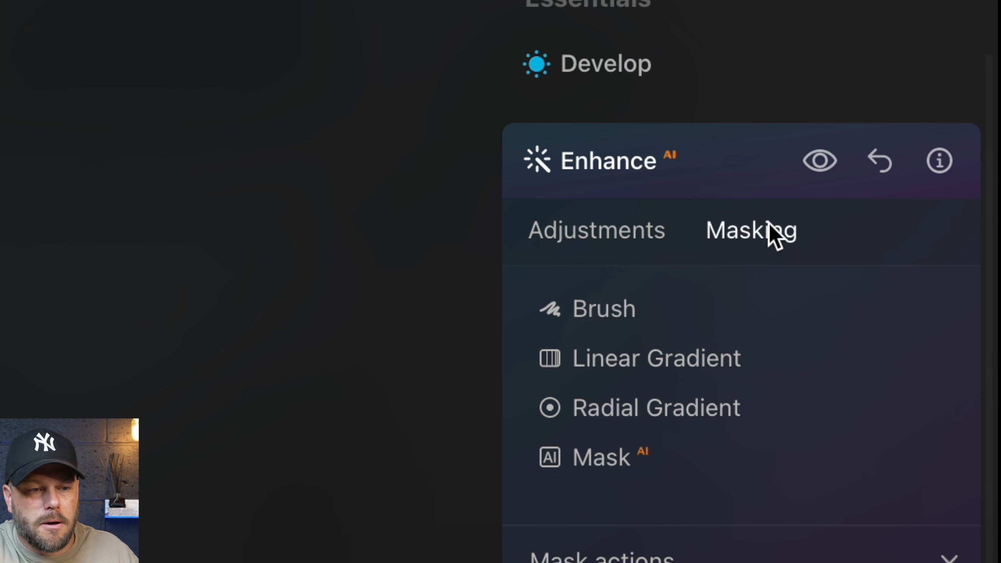
left_click(635, 465)
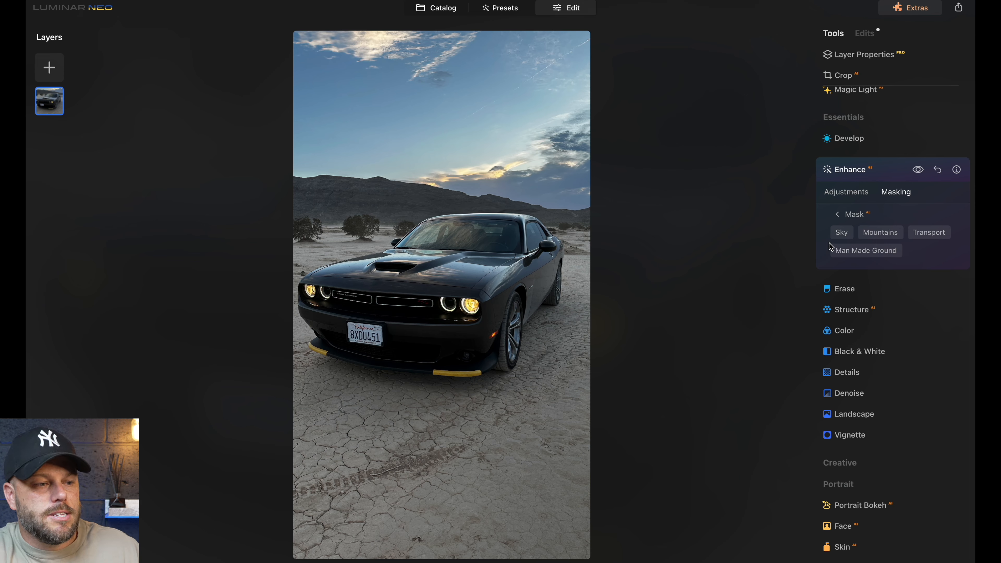
left_click(923, 233)
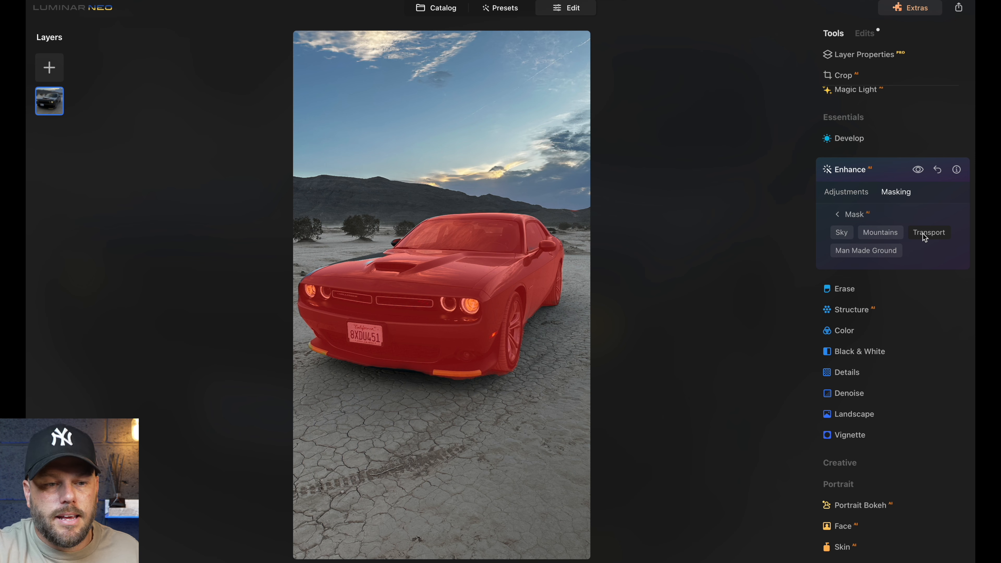
left_click(847, 192)
left_click_drag(867, 228, 927, 235)
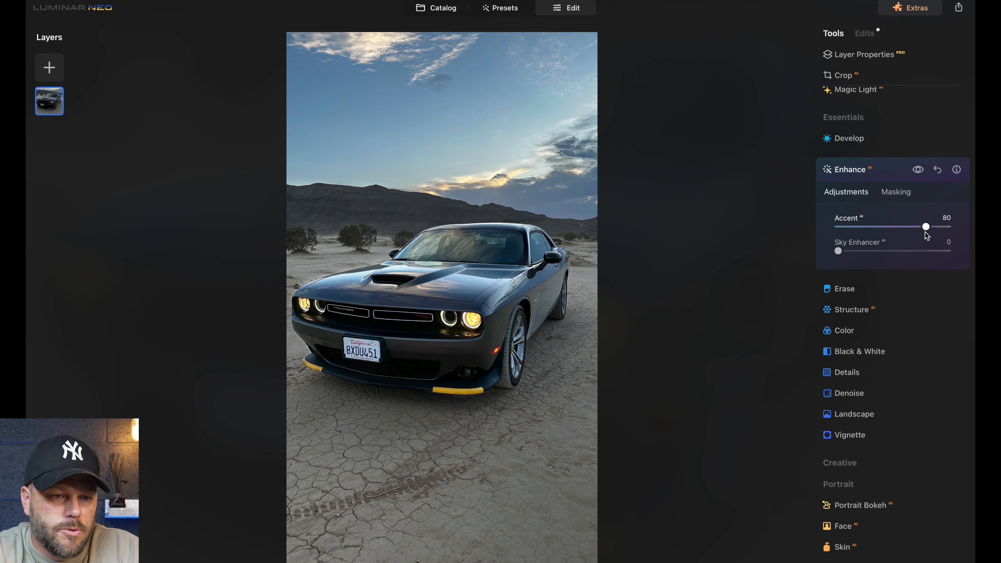
- Restrict the Structure adjustment to the car with the AI Transport mask
left_click(894, 193)
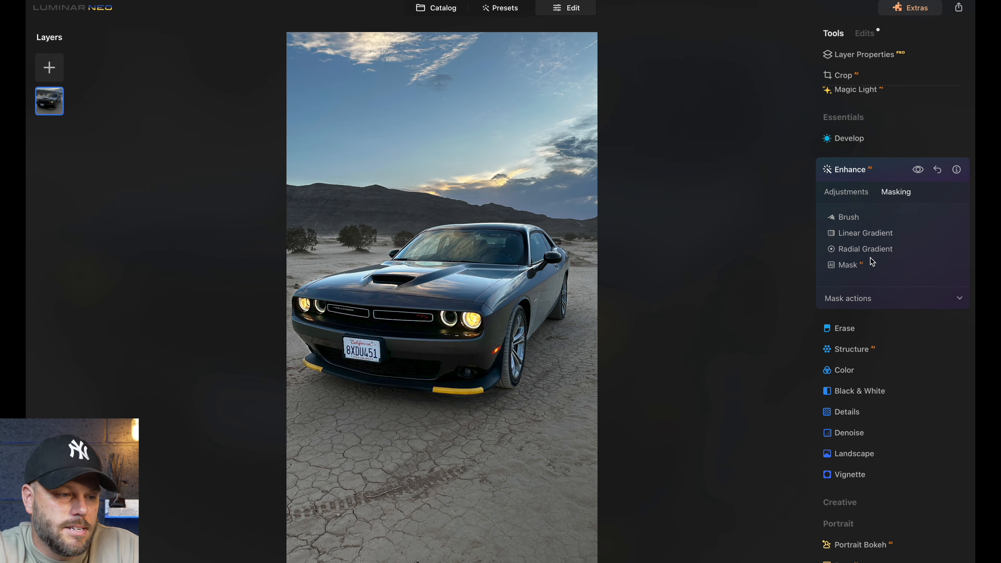
left_click(851, 347)
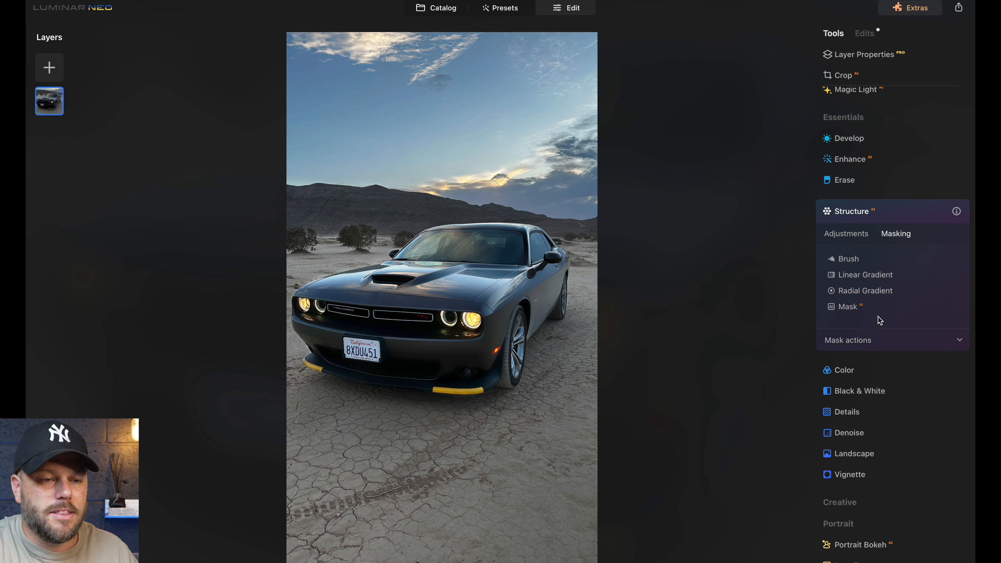
left_click(870, 308)
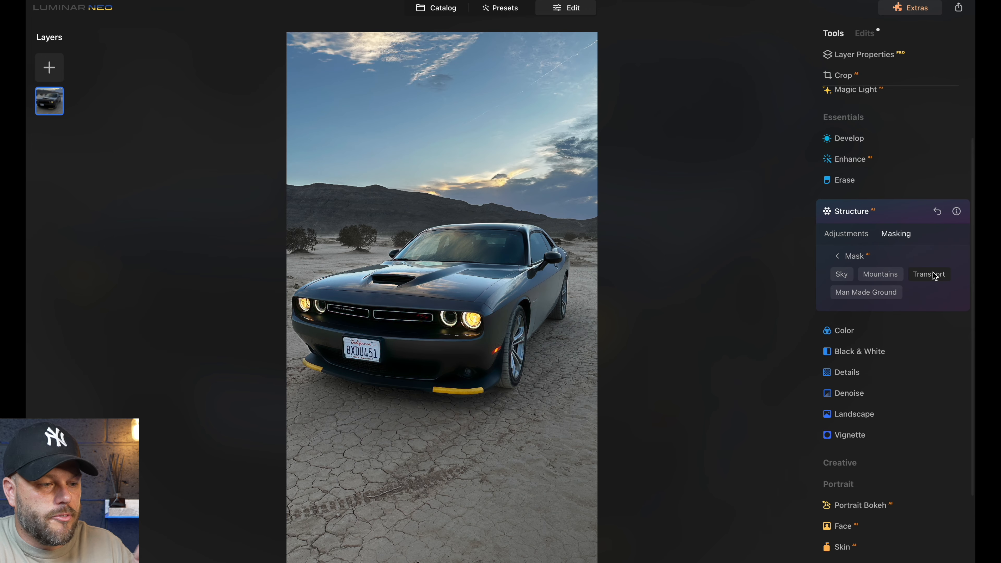
left_click(932, 274)
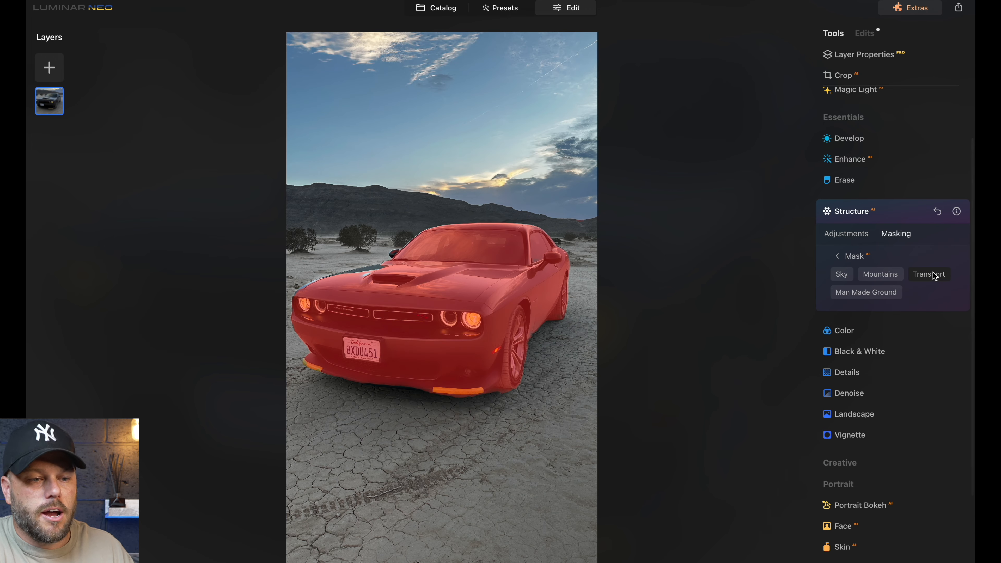
- Set the masked Structure adjustment to an Amount of 61 and a Boost of 78
left_click(846, 236)
left_click_drag(893, 269, 930, 274)
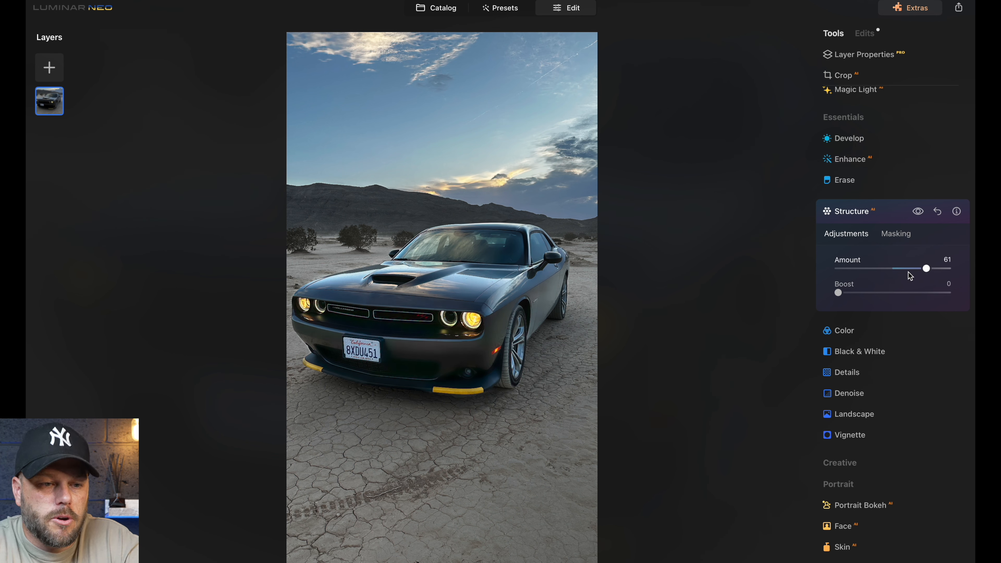
left_click_drag(840, 293, 927, 297)
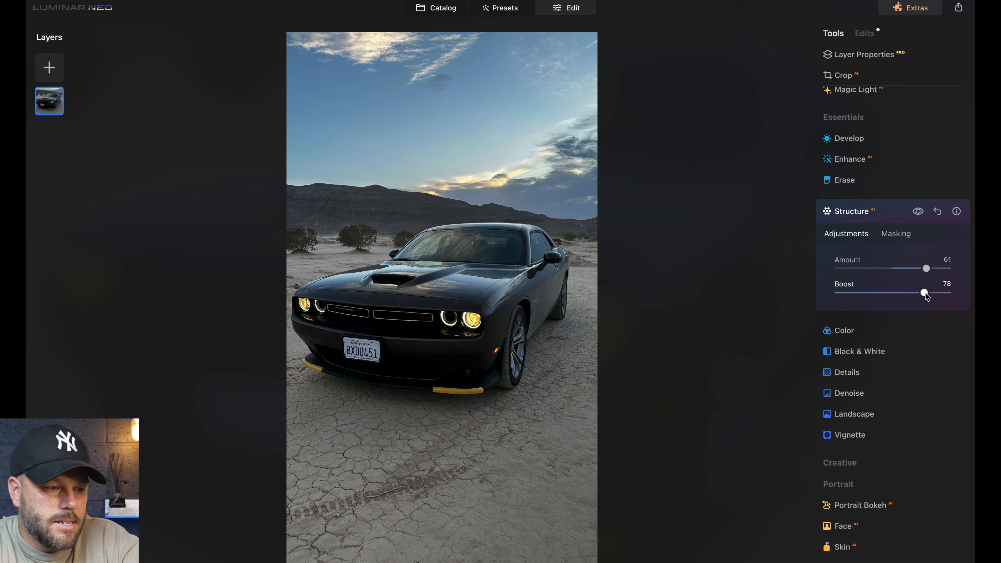
- Lower the car photo's Exposure slightly in Develop, and set the Golden Hour in Landscape to 28
scroll(927, 294, "down", 1)
scroll(927, 293, "up", 3)
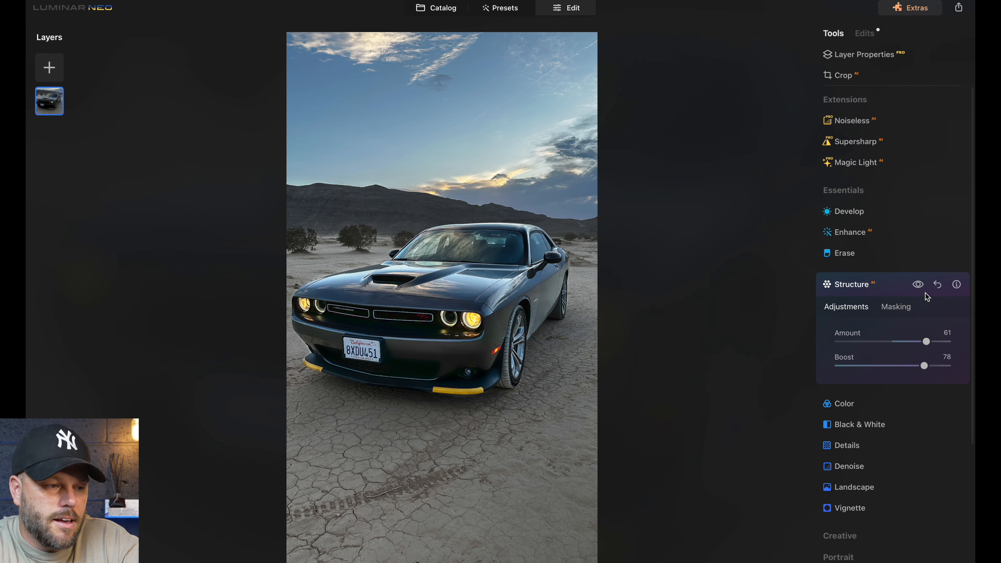
left_click(879, 209)
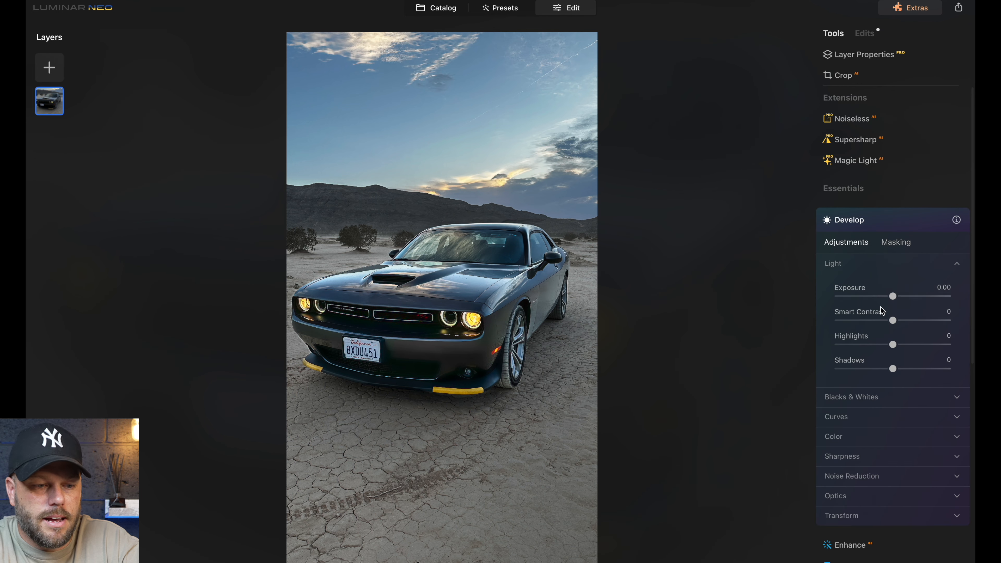
scroll(882, 309, "down", 1)
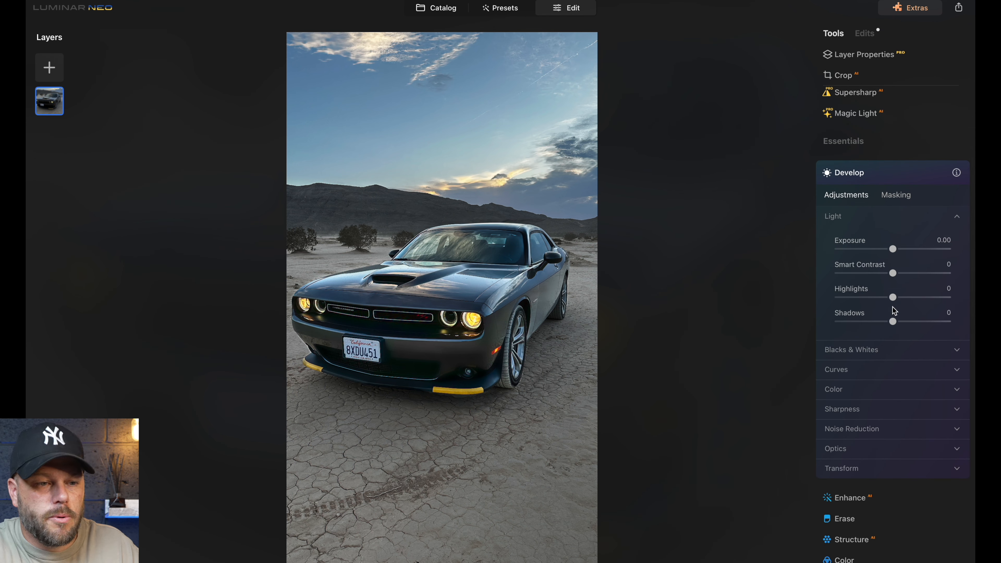
left_click_drag(895, 253, 884, 250)
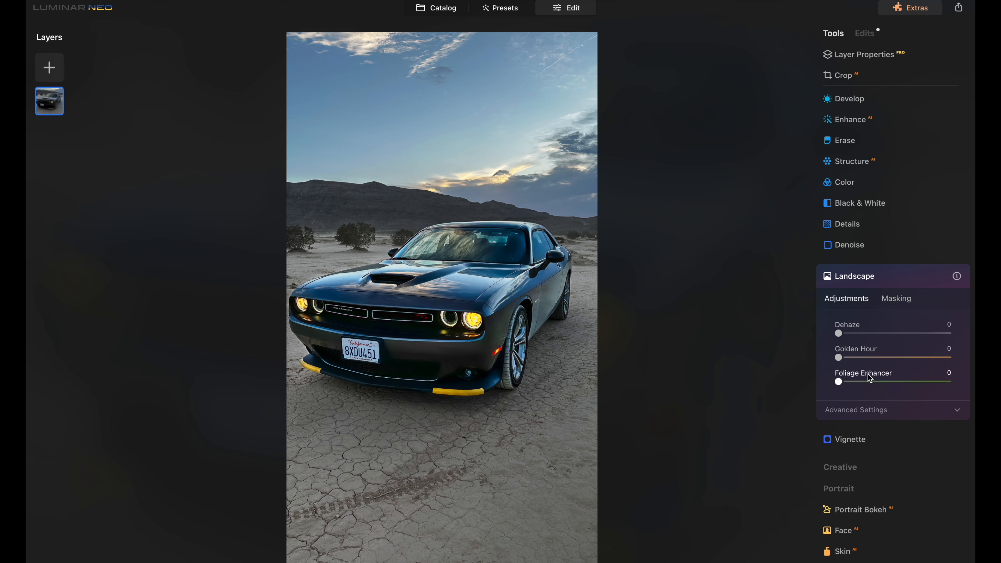
left_click_drag(556, 441, 704, 442)
left_click_drag(887, 382, 871, 359)
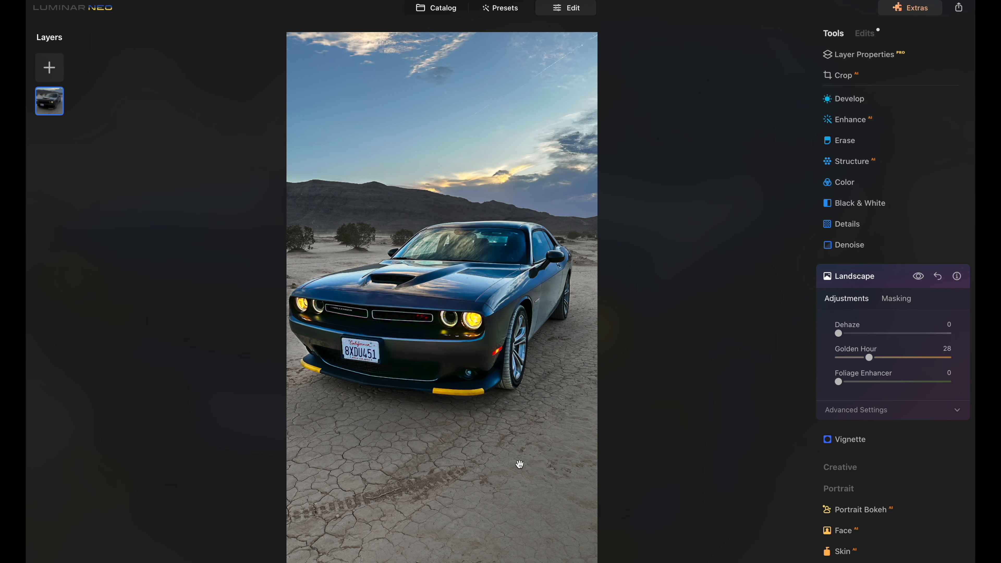
- Compare the edited car photo with its original, both in full and with the split before/after view
key("backslash")
key("backslash")
key("backslash")
key("backslash")
key("backslash")
key("backslash")
key("shift+backslash")
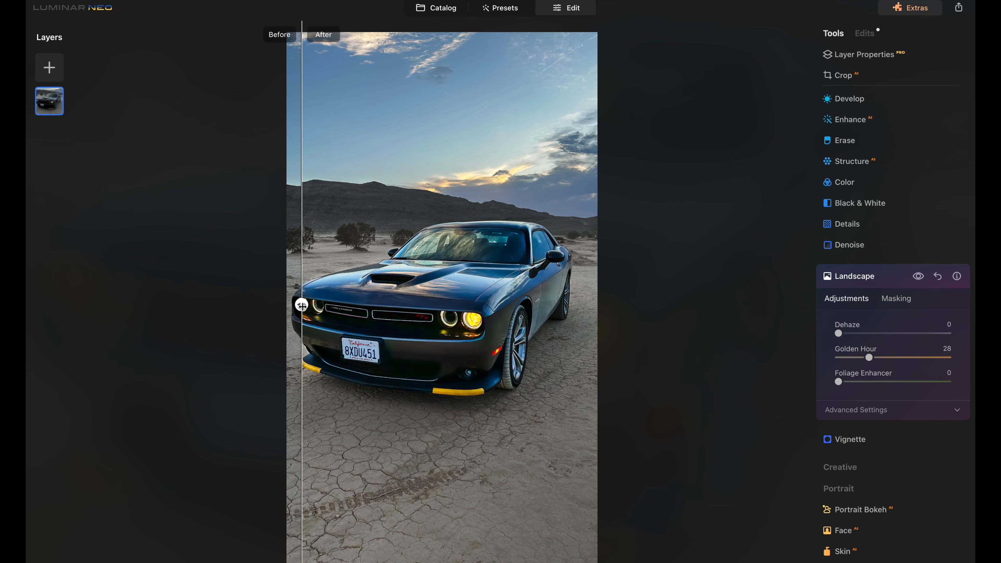
left_click_drag(303, 311, 285, 336)
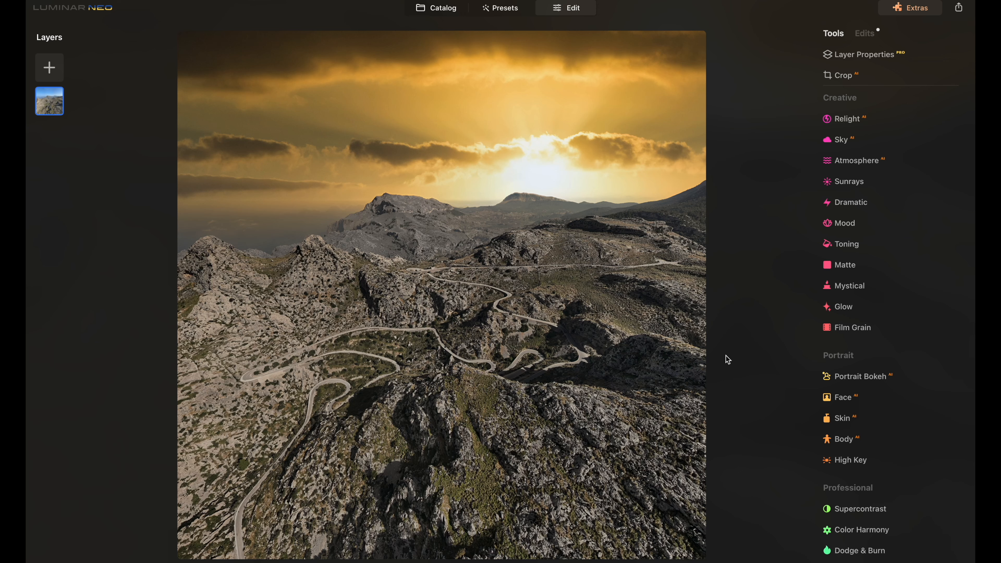
- Compare the edited mountain road photo with its original
key("backslash")
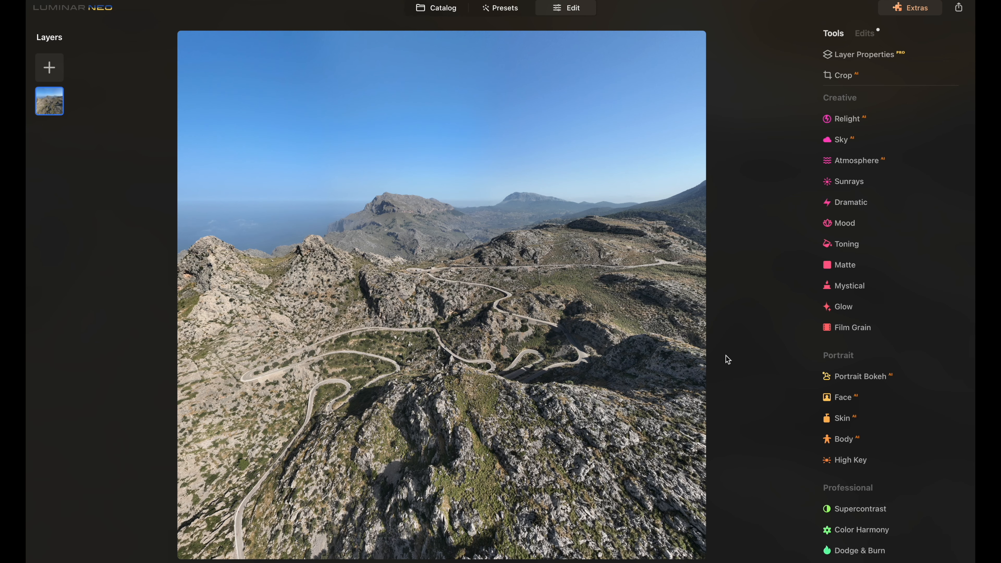
key("backslash")
key("backslash")
key("backslash")
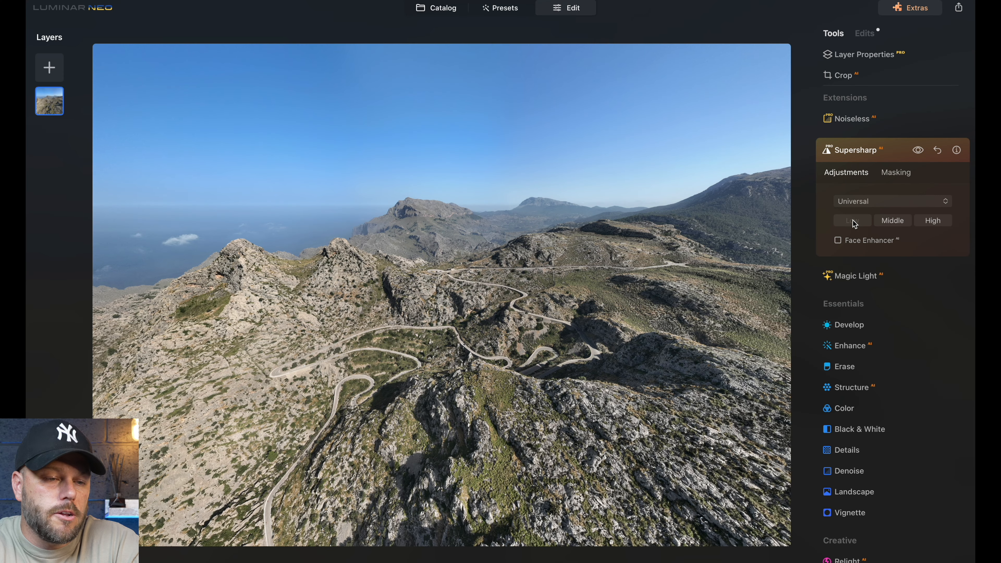
- Sharpen the mountain road photo with Supersharp in Universal mode at the Middle level
left_click(892, 224)
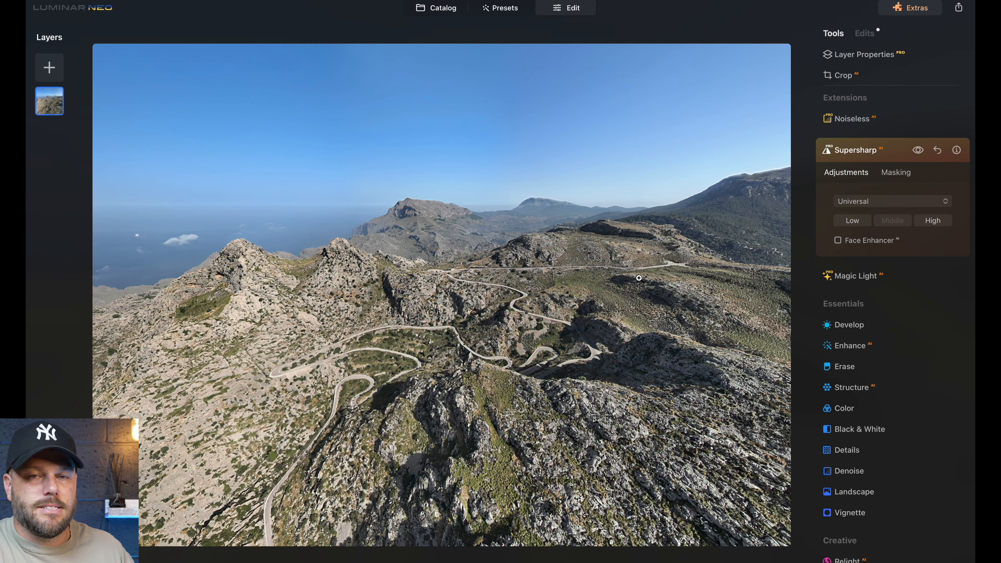
- Replace the mountain photo's sky using Sky AI, trying a Dramatic Sunset sky and settling on Sunset 3
scroll(842, 414, "down", 5)
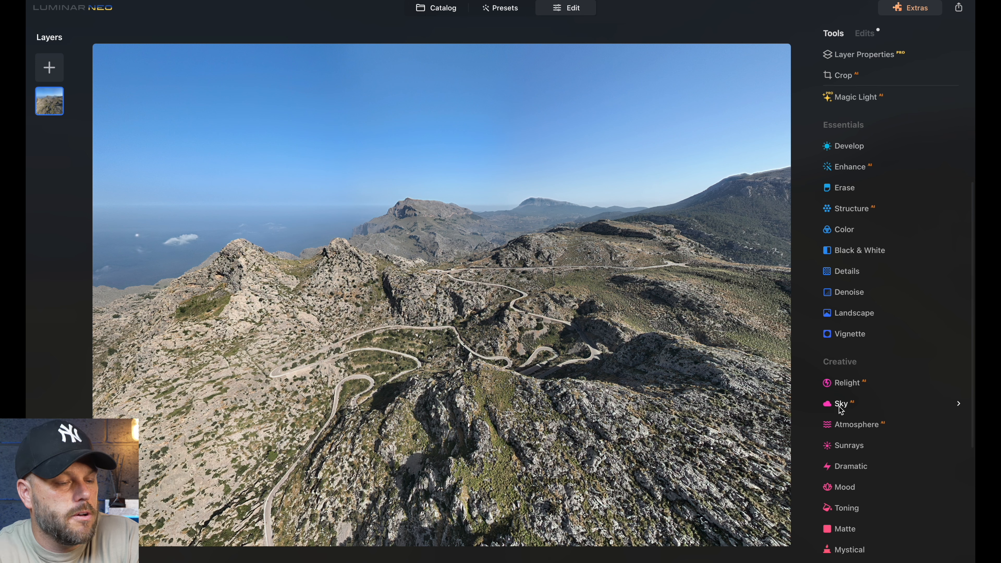
left_click(845, 406)
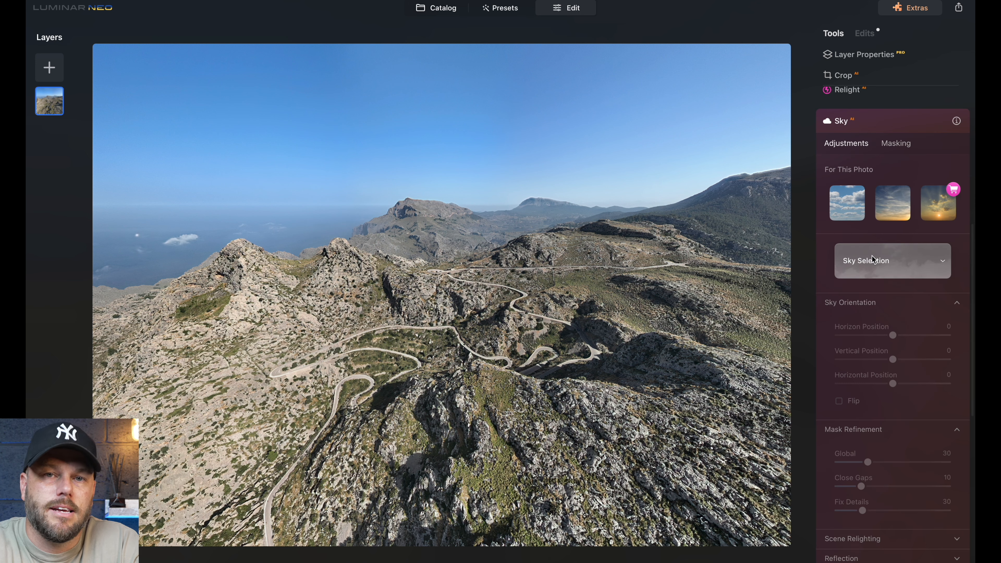
left_click(873, 258)
left_click(851, 400)
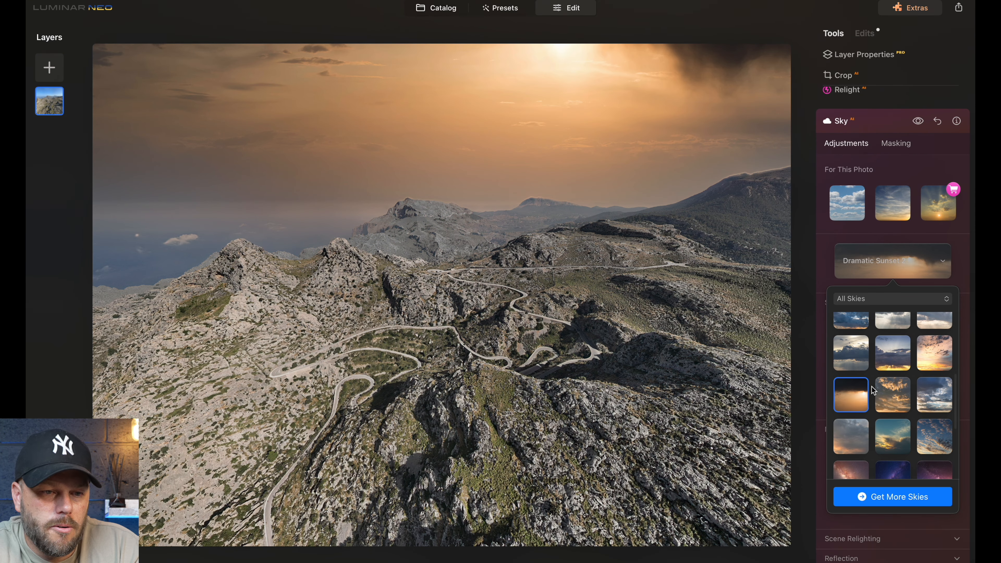
scroll(882, 395, "down", 4)
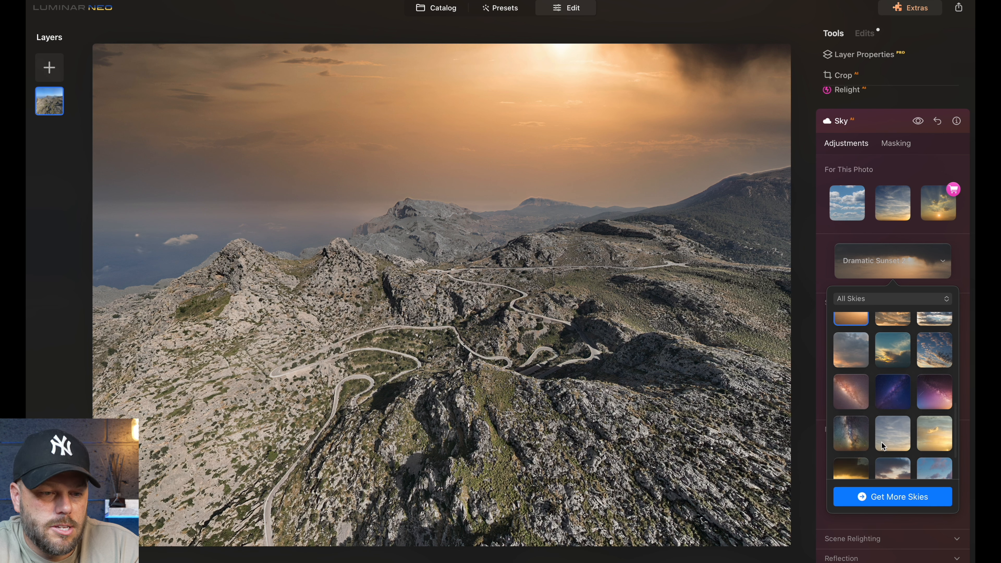
left_click(860, 420)
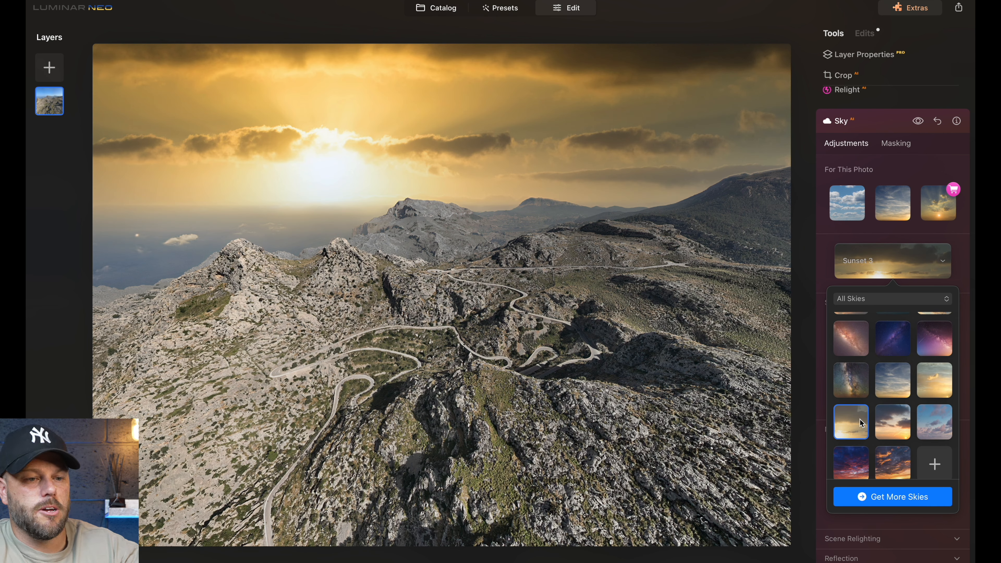
scroll(882, 395, "down", 2)
left_click(860, 260)
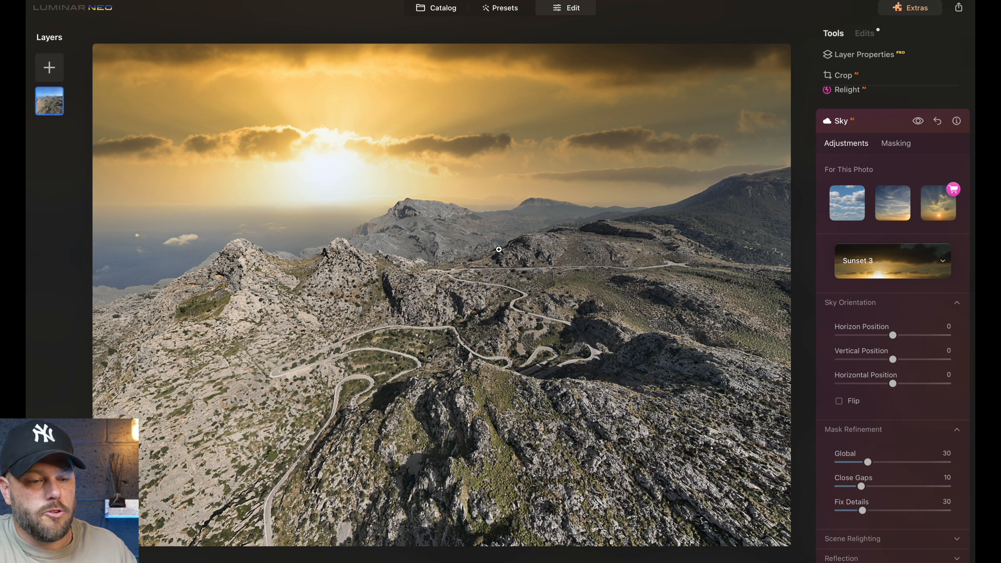
- Flip the Sunset 3 sky horizontally, toggling the option to compare both orientations
left_click(841, 401)
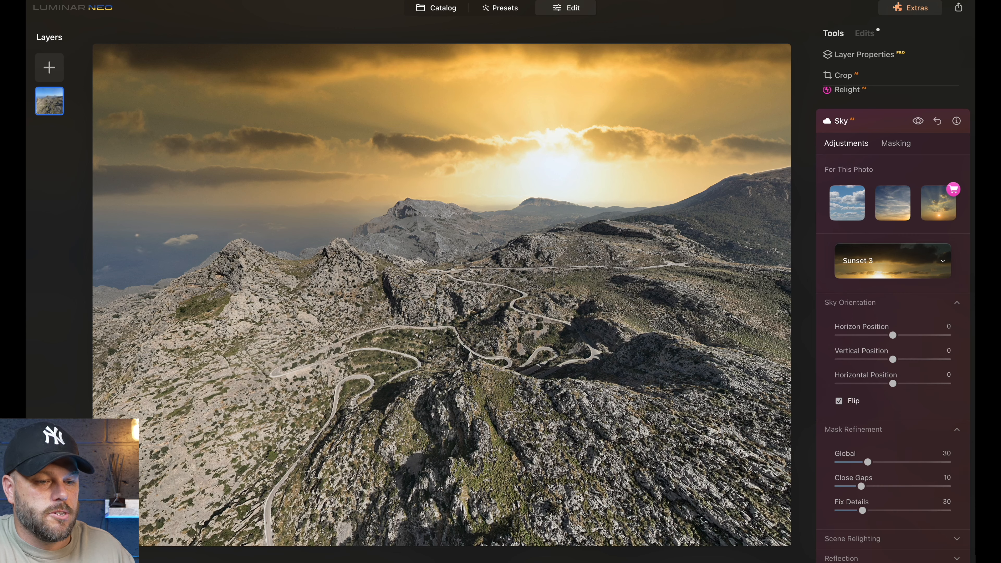
left_click(838, 401)
left_click(839, 401)
left_click(838, 402)
left_click(838, 401)
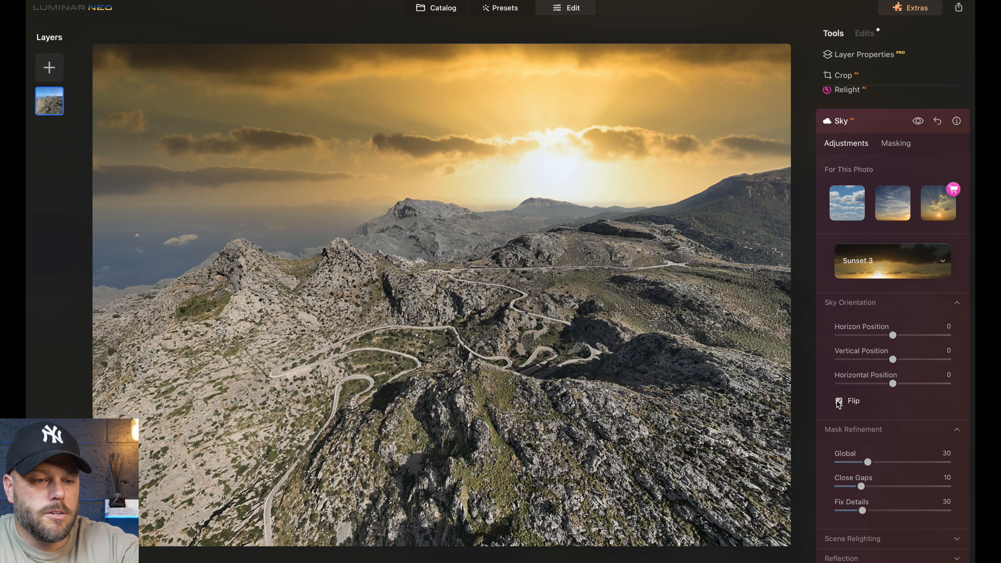
- Set the sky's Horizon Position to -2, Vertical Position to -1, Global to 47, Close Gaps to 19 and Fix Details to 47, and show the Scene Relighting settings
left_click_drag(892, 335, 892, 334)
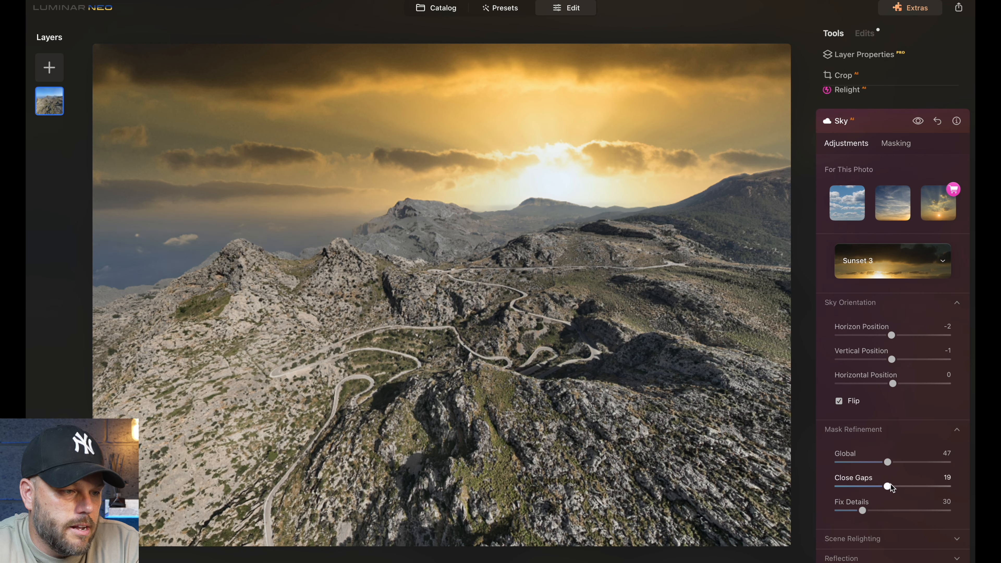
left_click_drag(860, 486, 884, 511)
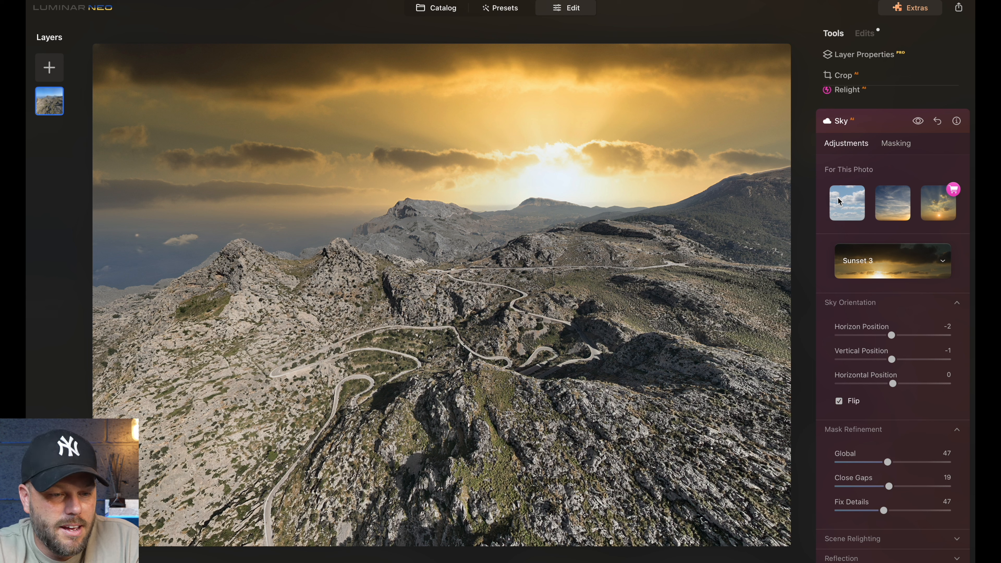
scroll(845, 399, "down", 5)
left_click(880, 370)
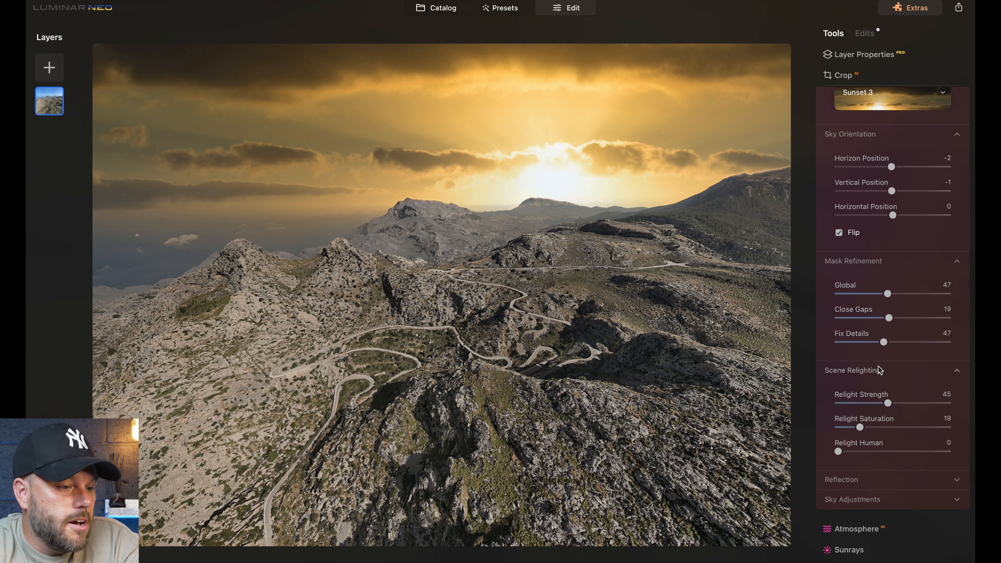
- Darken the mountain scene with Relight, using Brightness Near -41 and Brightness Far -9
scroll(880, 371, "up", 10)
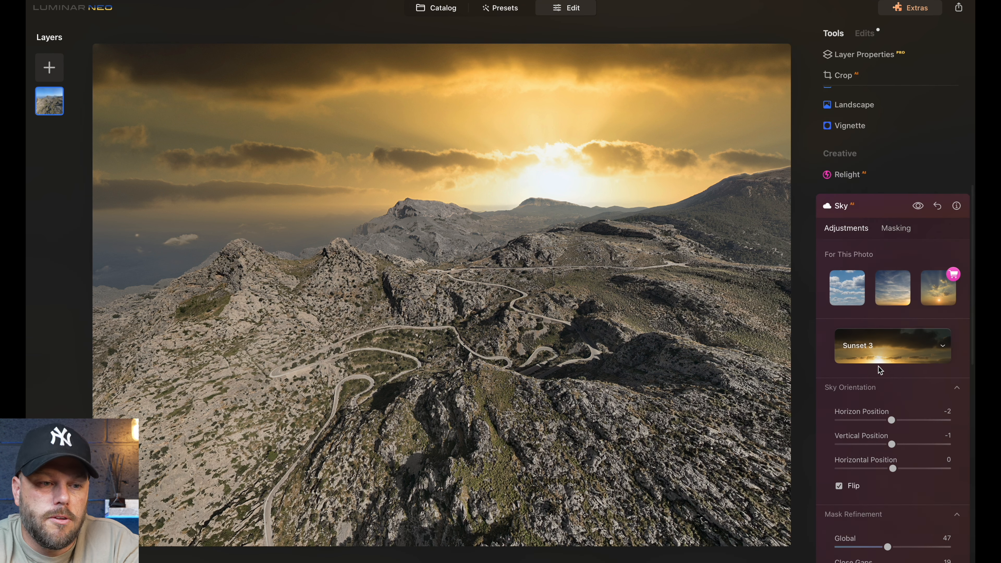
left_click(846, 244)
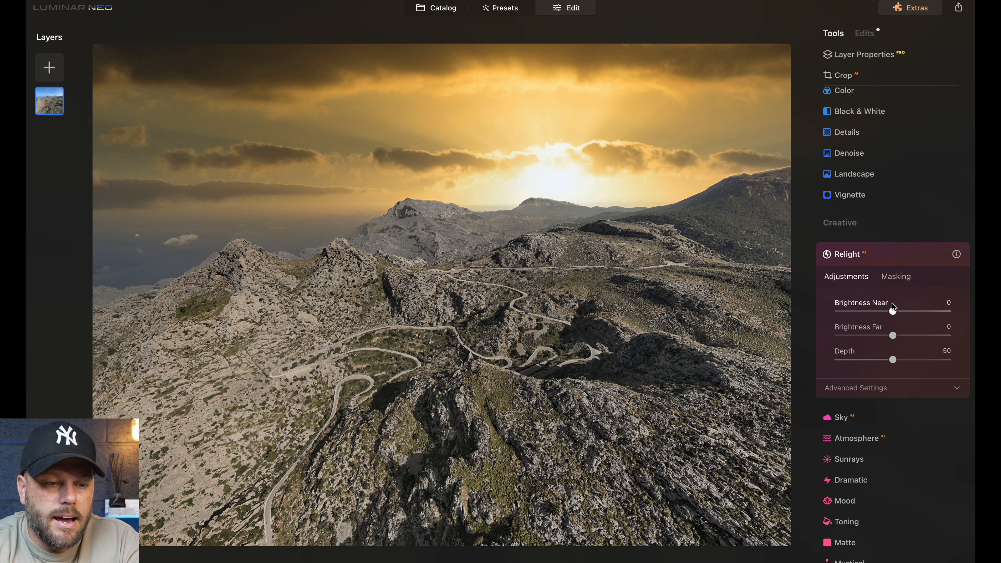
left_click_drag(892, 312, 888, 341)
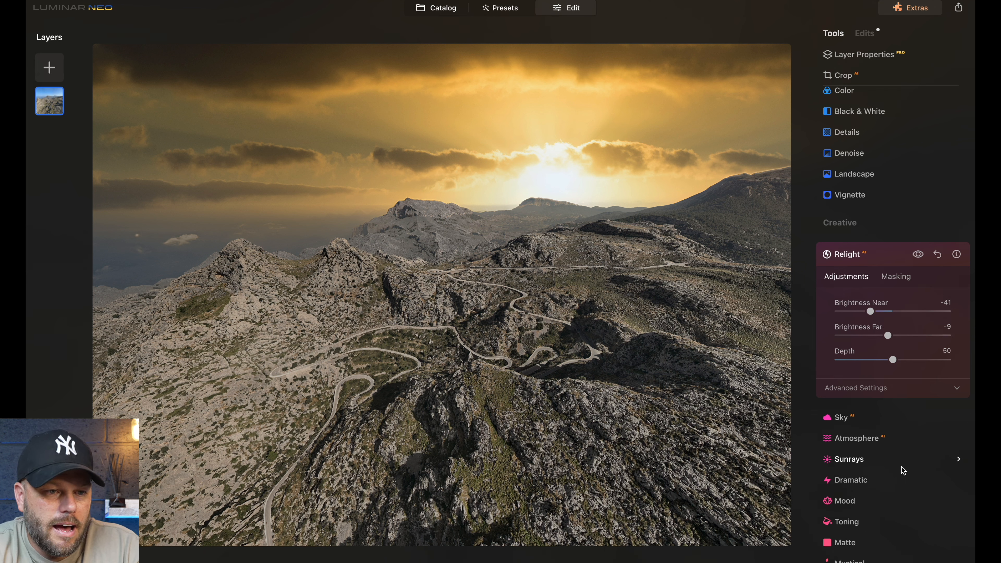
- Set the Enhance Accent of the mountain photo to 16, and compare the result with the original
scroll(892, 375, "up", 5)
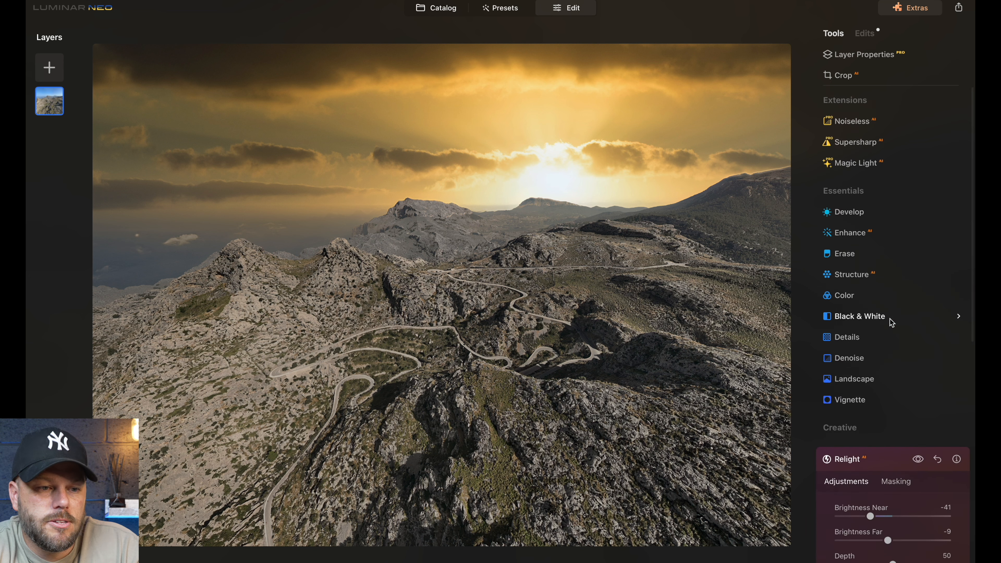
left_click(879, 235)
left_click_drag(839, 298, 856, 297)
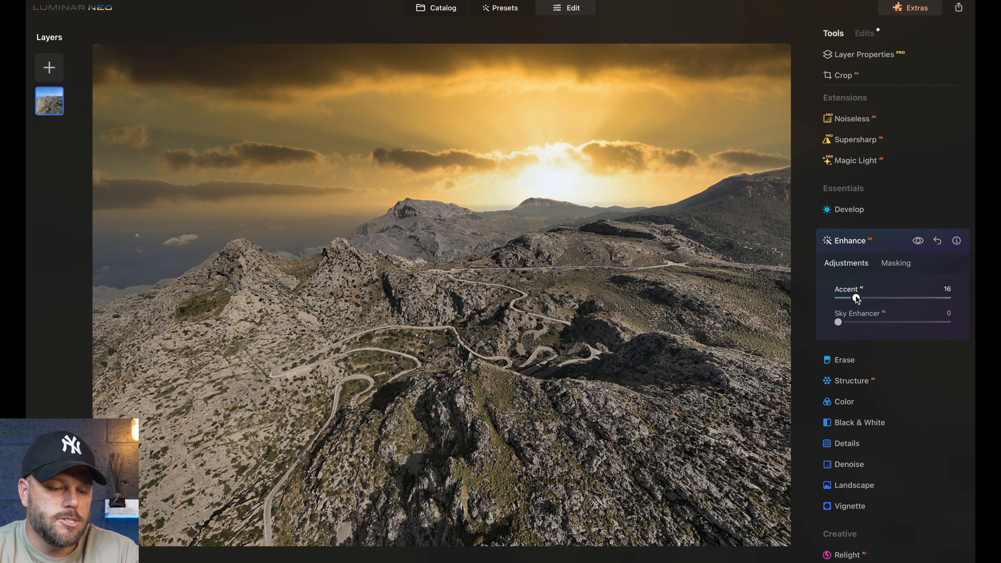
key("backslash")
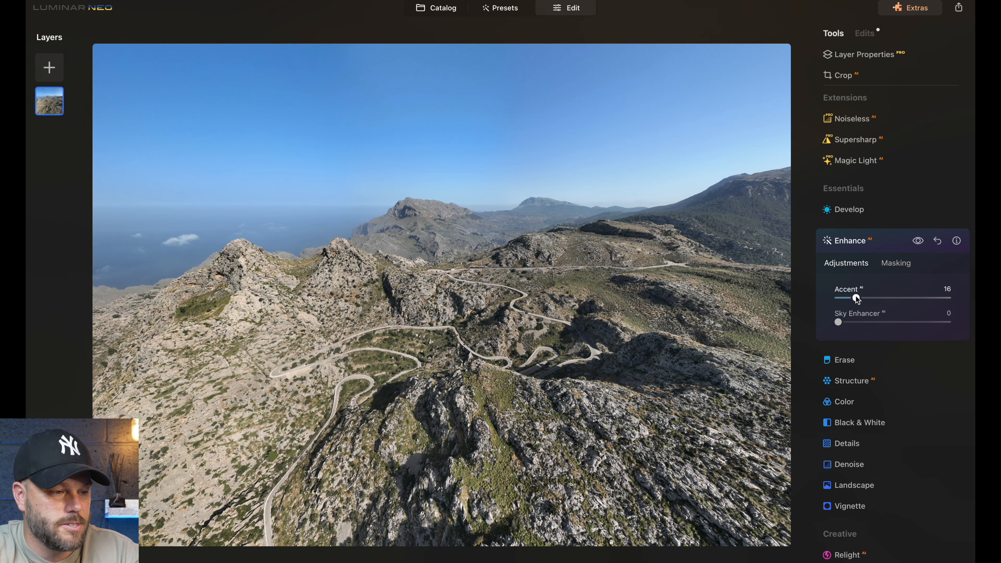
key("backslash")
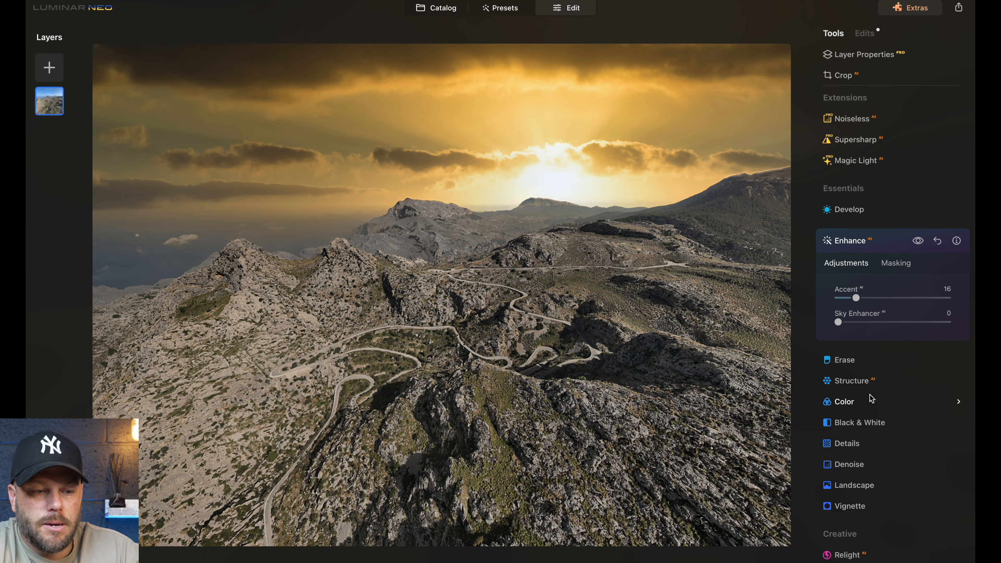
- Set the Structure Amount of the mountain photo to 7
left_click(851, 381)
left_click_drag(893, 340, 899, 342)
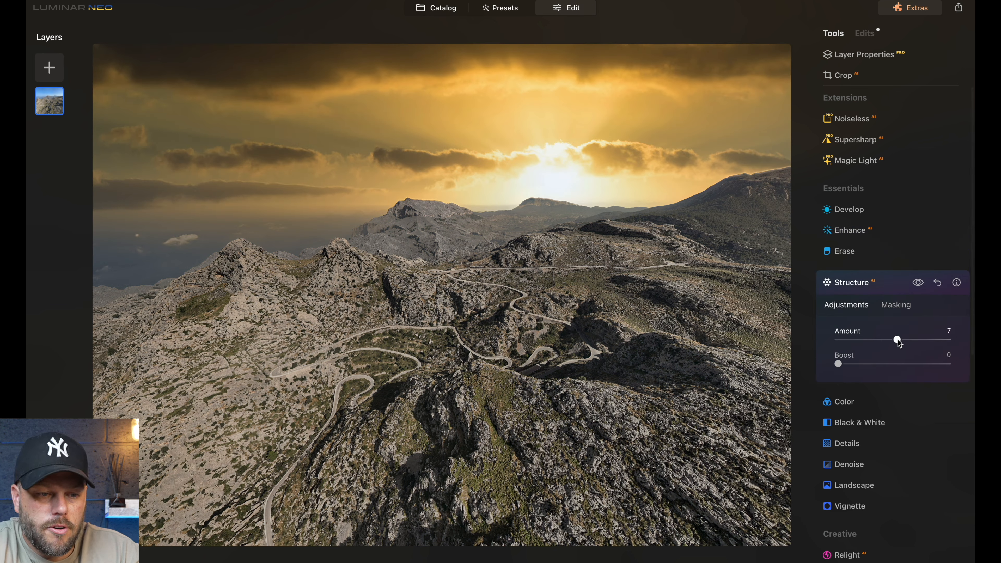
- Set the Structure of the mountain photo to Amount 9 and Boost 3
left_click_drag(837, 365, 842, 364)
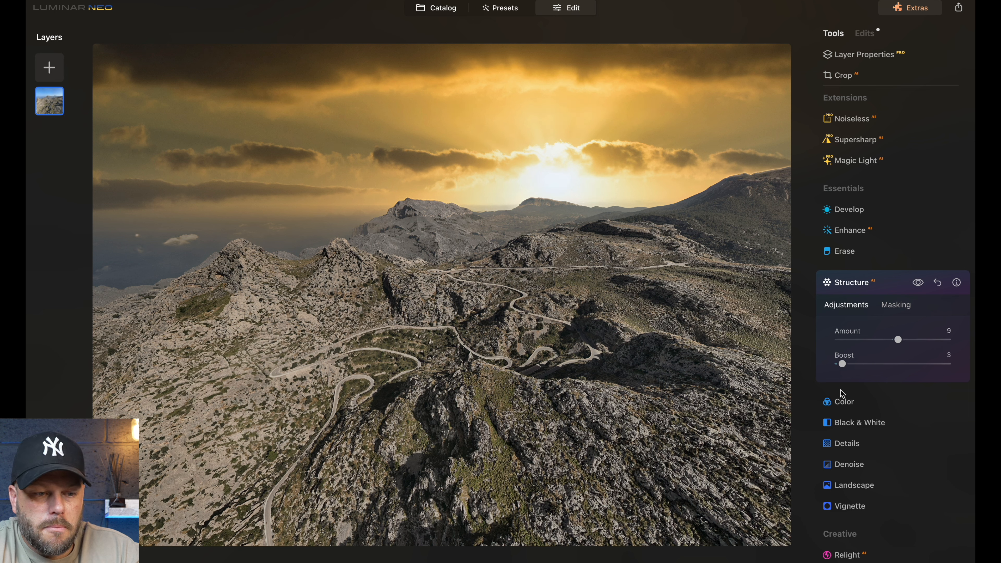
- Open the Develop tool and examine its light, color, sharpness, noise reduction and optics settings
scroll(850, 437, "down", 2)
scroll(851, 354, "up", 3)
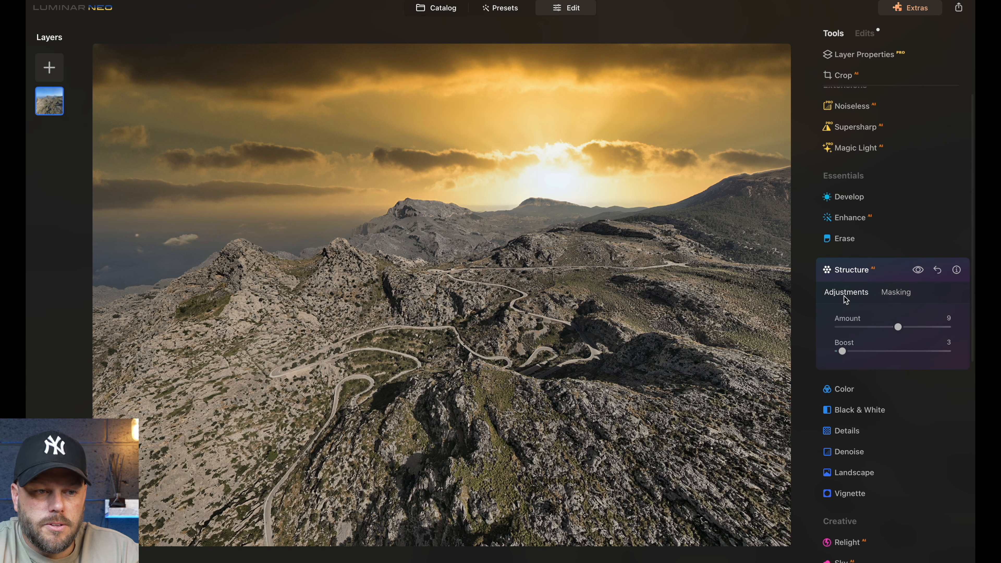
left_click(859, 194)
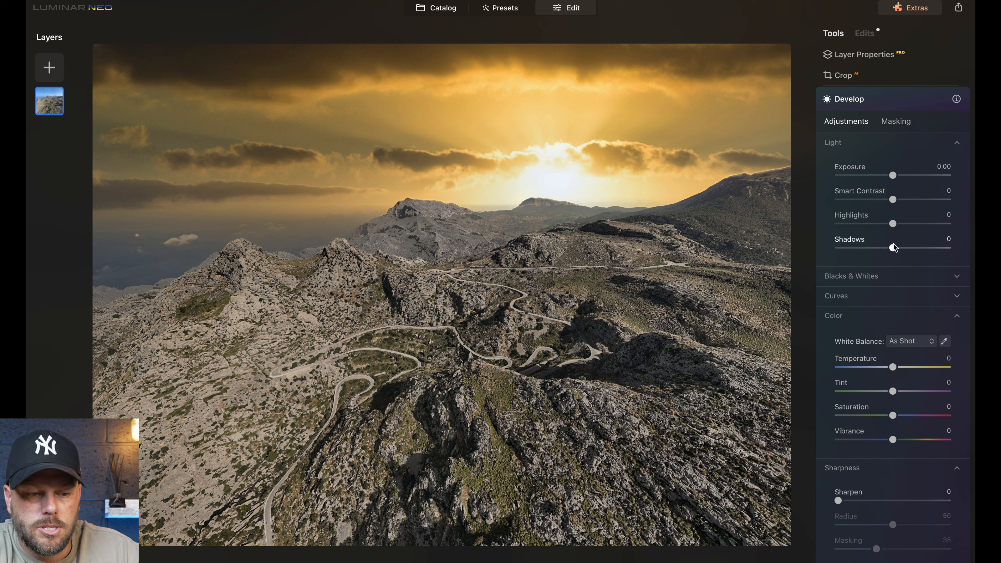
scroll(893, 247, "down", 2)
scroll(893, 248, "up", 2)
scroll(894, 248, "down", 4)
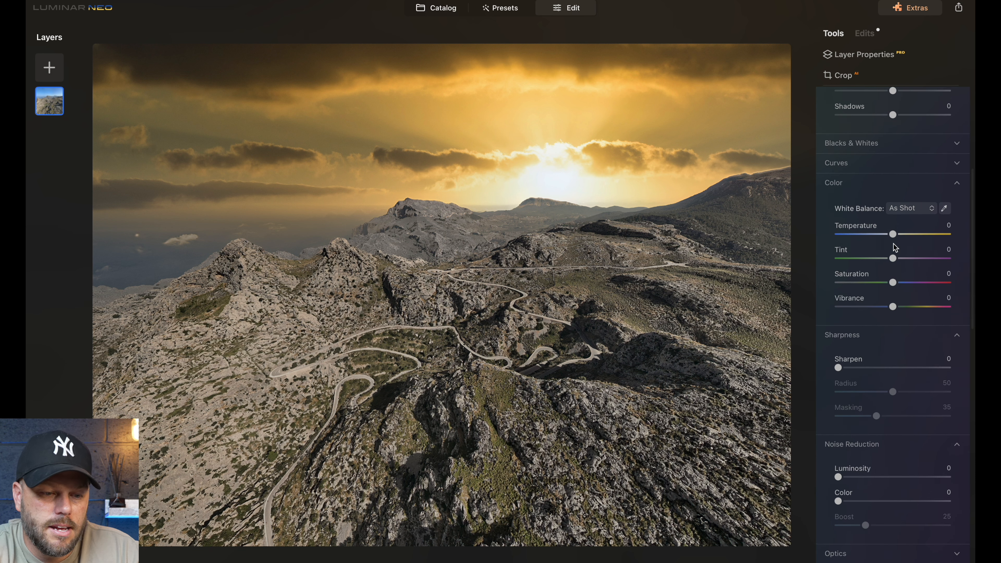
scroll(894, 246, "down", 3)
scroll(883, 473, "down", 5)
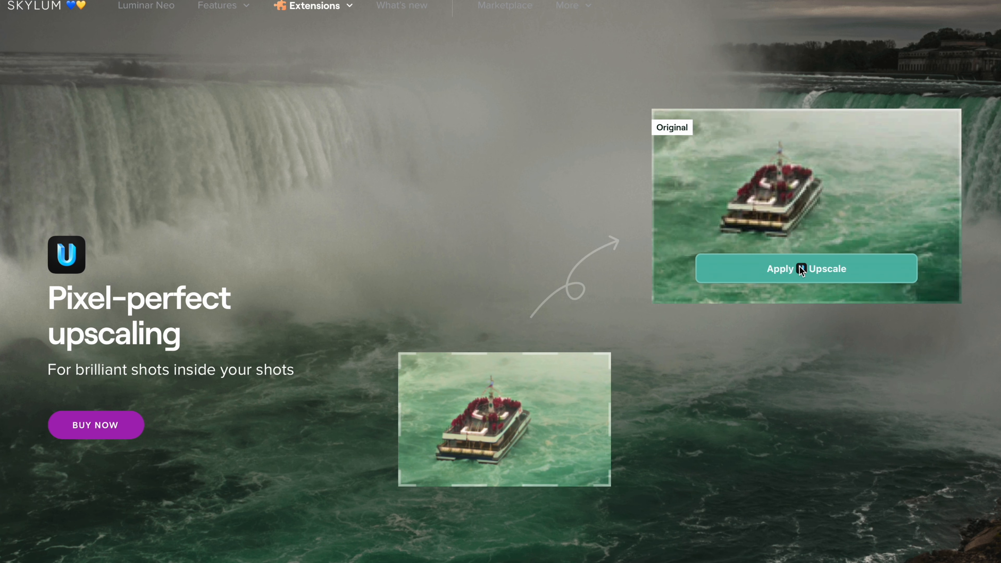
- Switch to the Skylum website and look through the Upscale extension page with its before and after examples
scroll(864, 374, "down", 5)
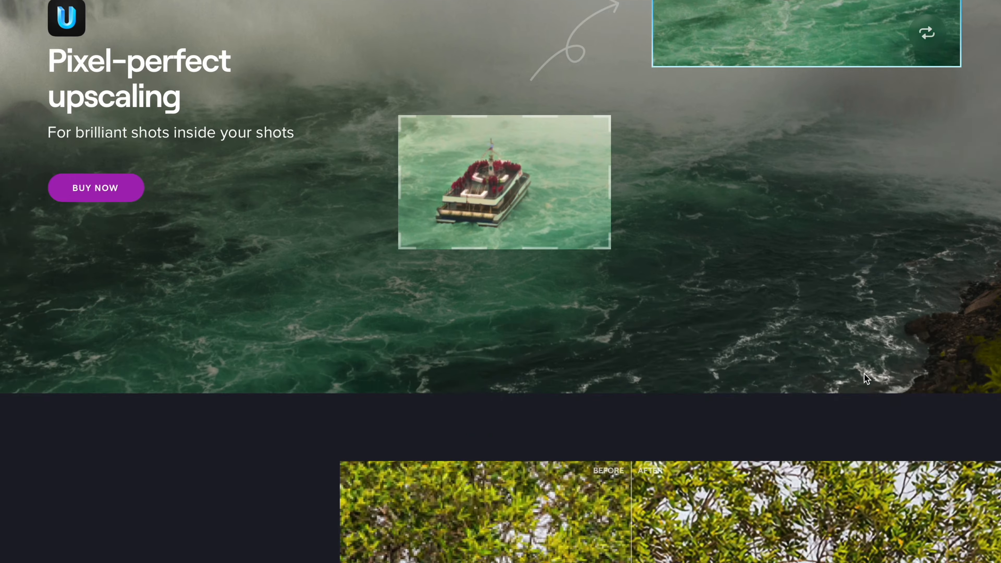
scroll(864, 374, "down", 8)
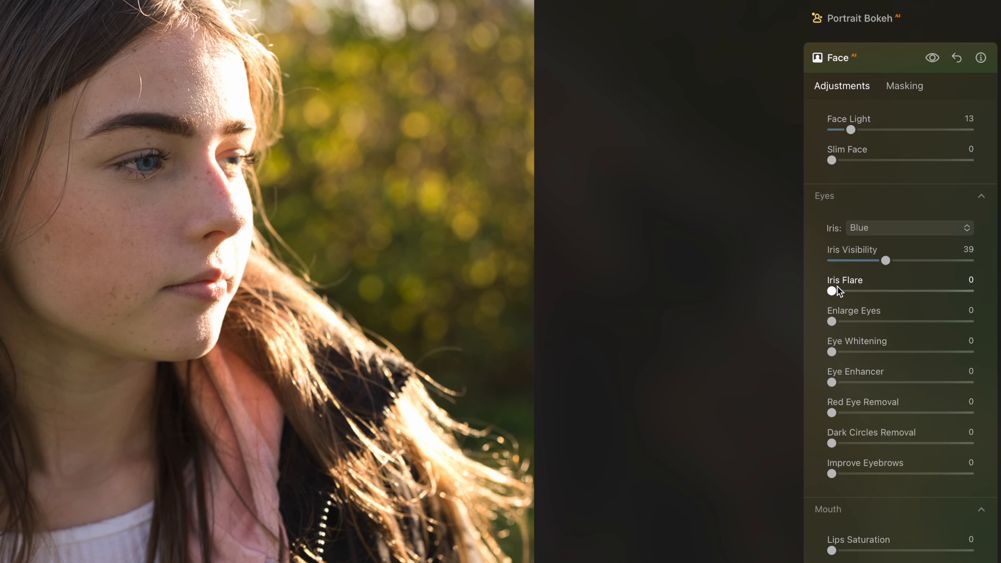
- Increase Iris Flare and Eye Whitening slightly on the woman's portrait, and compare the retouched face with the original
left_click_drag(837, 290, 862, 291)
left_click_drag(845, 350, 865, 351)
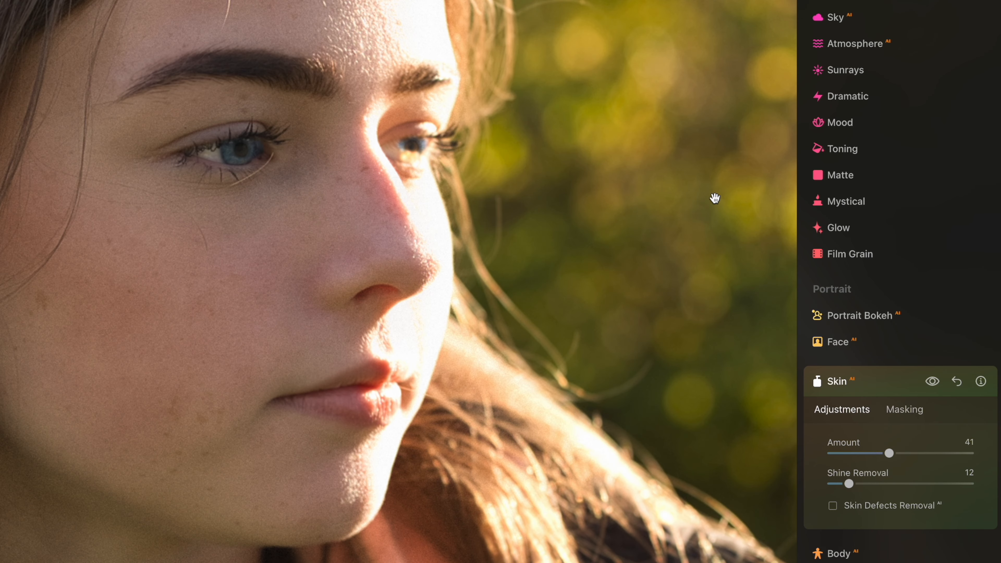
key("backslash")
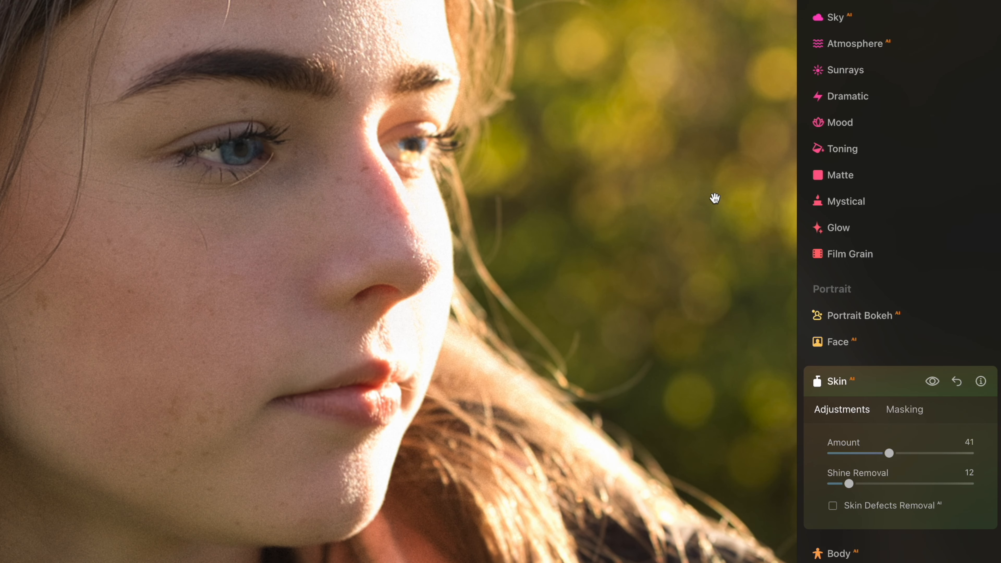